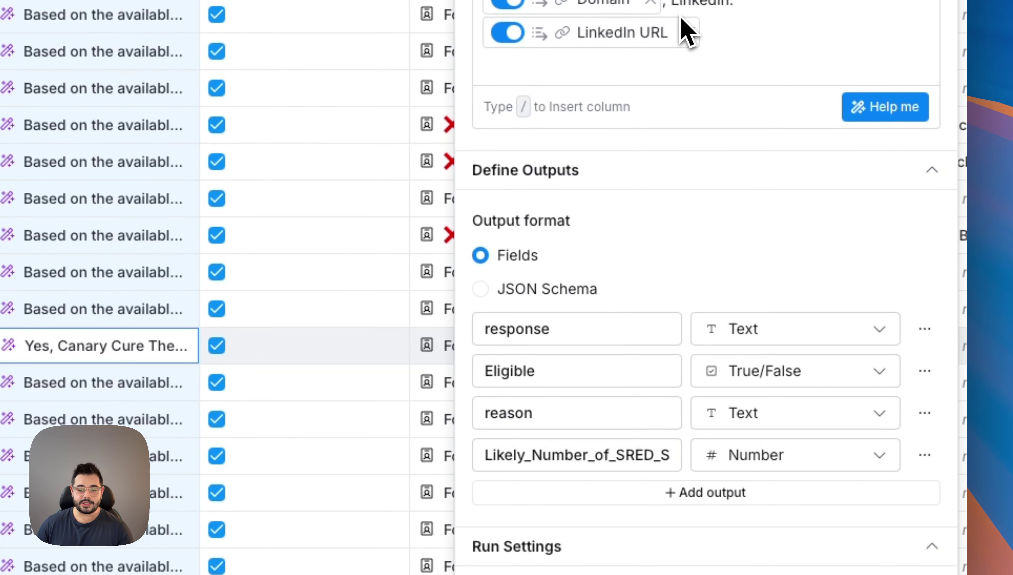
# - Review the output fields defined for the SR&ED Eligibility column, including the likely number of SRED staff, and leave its settings
pyautogui.scroll(-3, 720, 281)
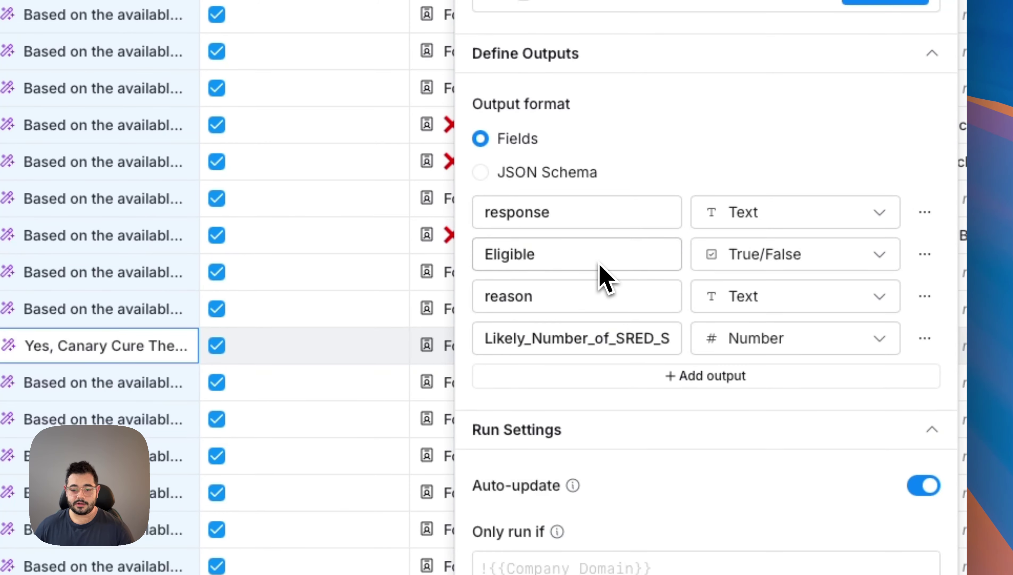
pyautogui.moveTo(518, 374); pyautogui.dragTo(678, 441)
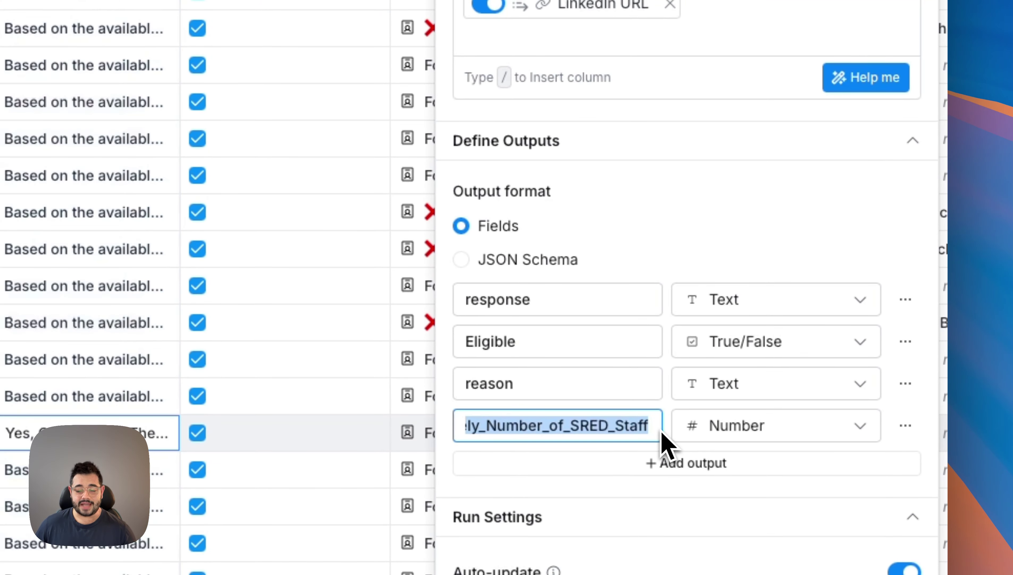
pyautogui.press('Escape')
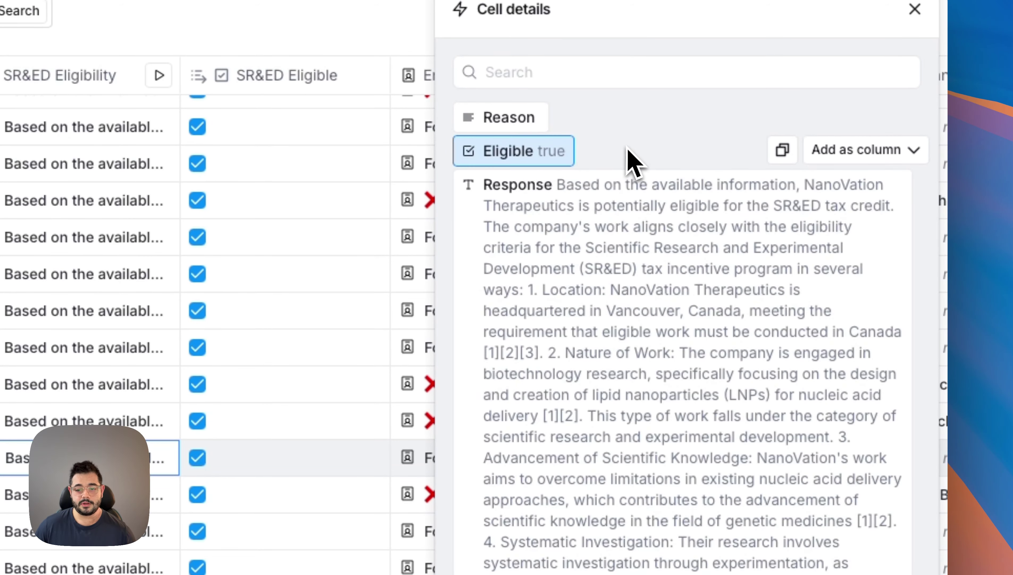
# - Read the SR&ED Eligibility cell details for NanoVation Therapeutics, expand the list of steps taken, and close the details
pyautogui.scroll(-3, 631, 159)
pyautogui.scroll(-5, 631, 159)
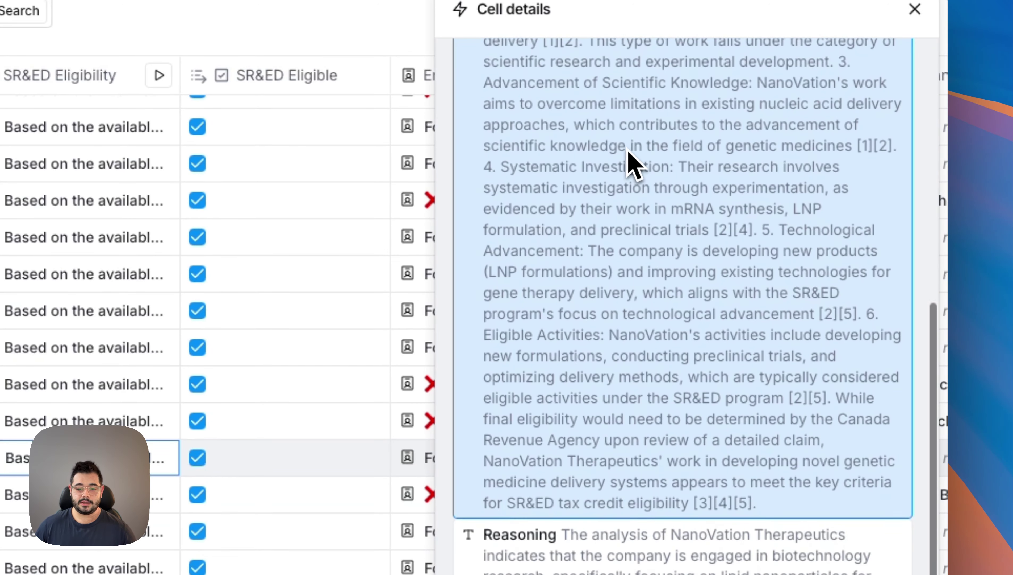
pyautogui.scroll(8, 631, 338)
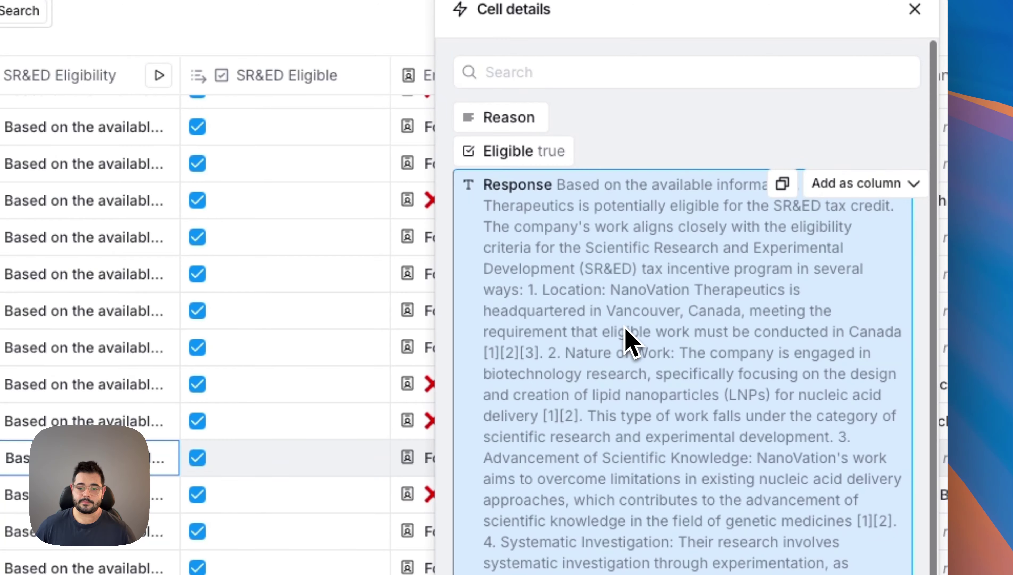
pyautogui.scroll(-12, 631, 337)
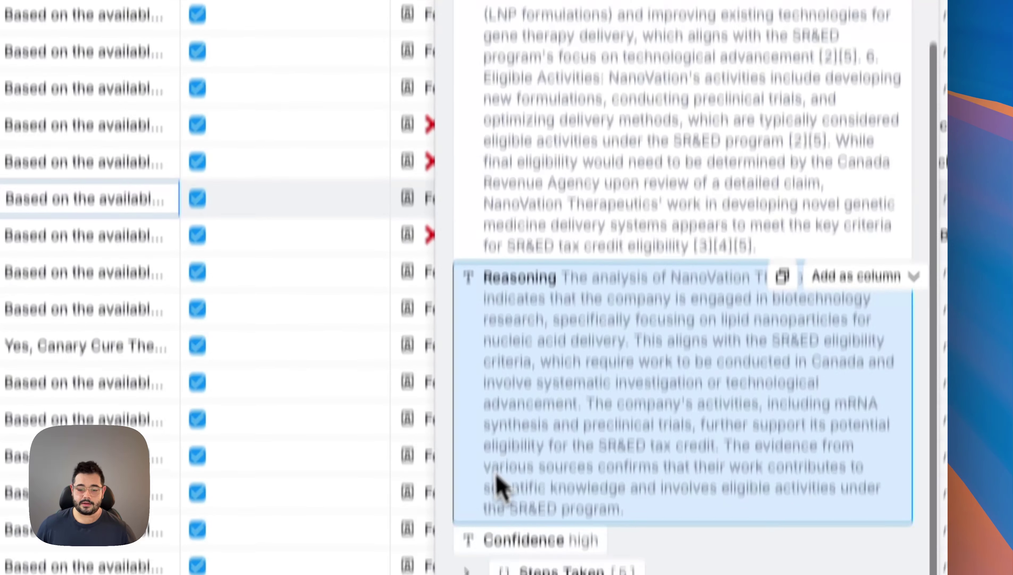
pyautogui.scroll(-3, 502, 482)
pyautogui.click(484, 485)
pyautogui.scroll(-5, 479, 463)
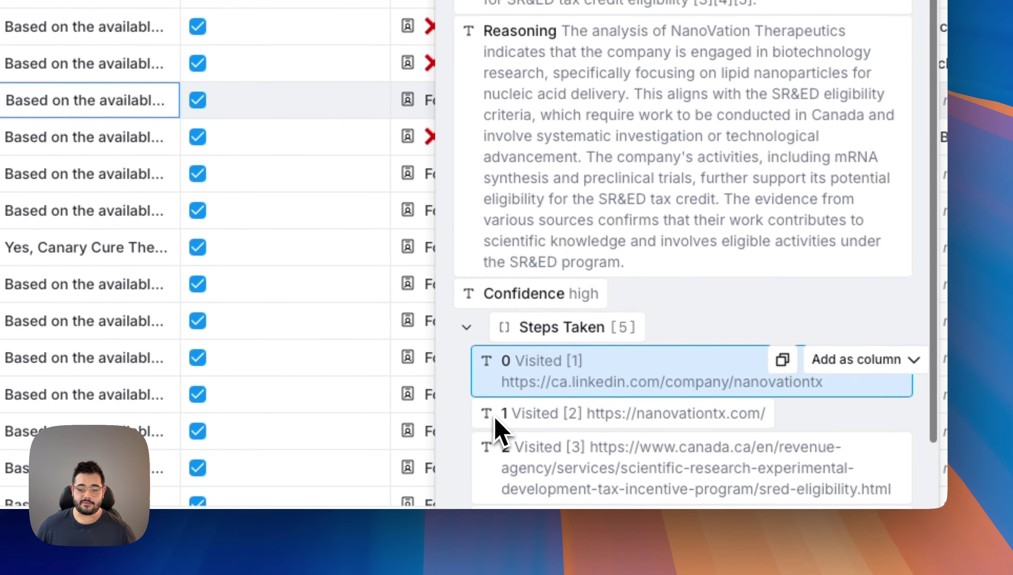
pyautogui.scroll(-6, 502, 418)
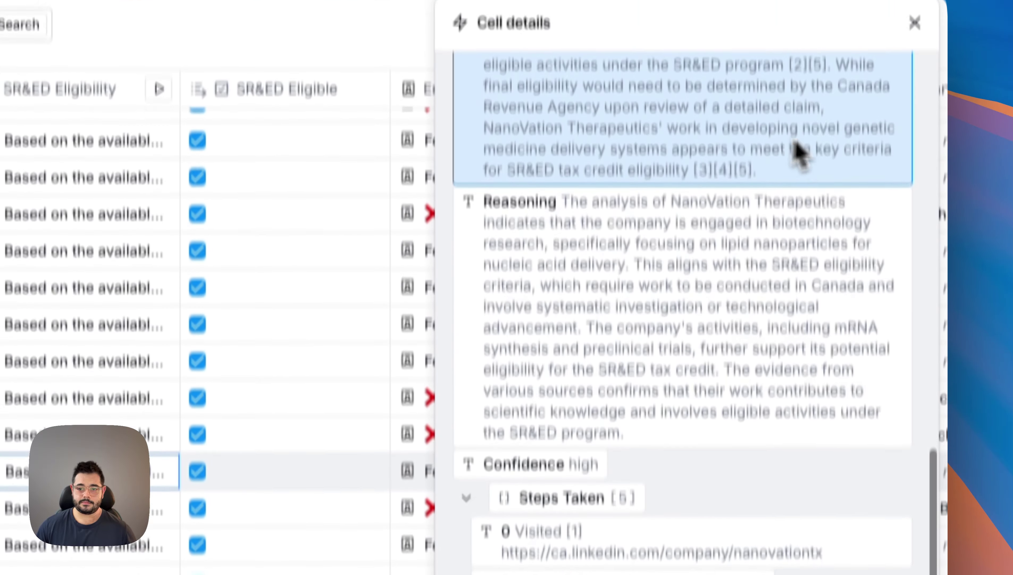
pyautogui.click(915, 24)
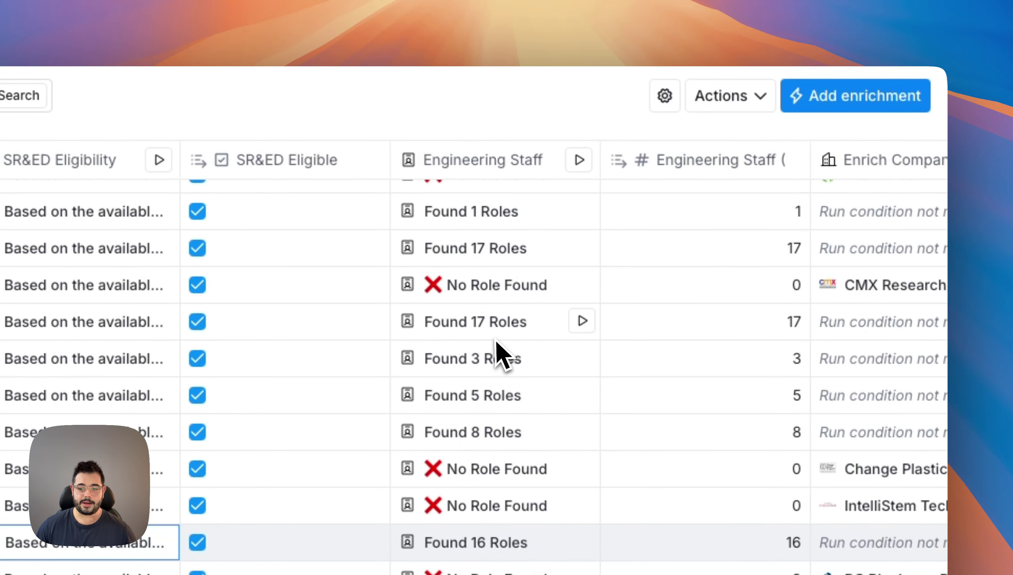
# - Open the Company Code Selection column's settings for editing and examine its use case, model and account
pyautogui.hscroll(3, 498, 354)
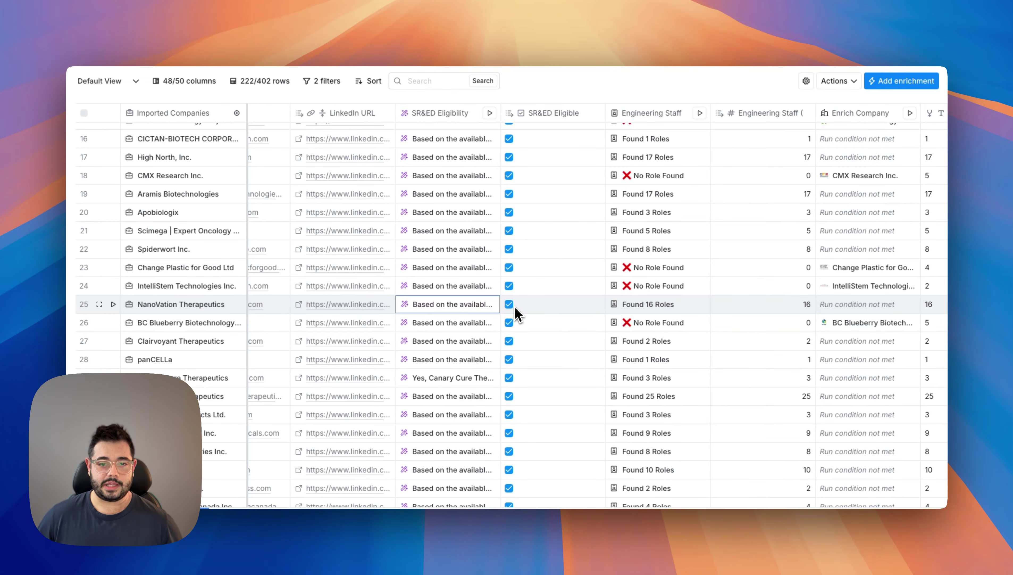
pyautogui.hscroll(5, 514, 307)
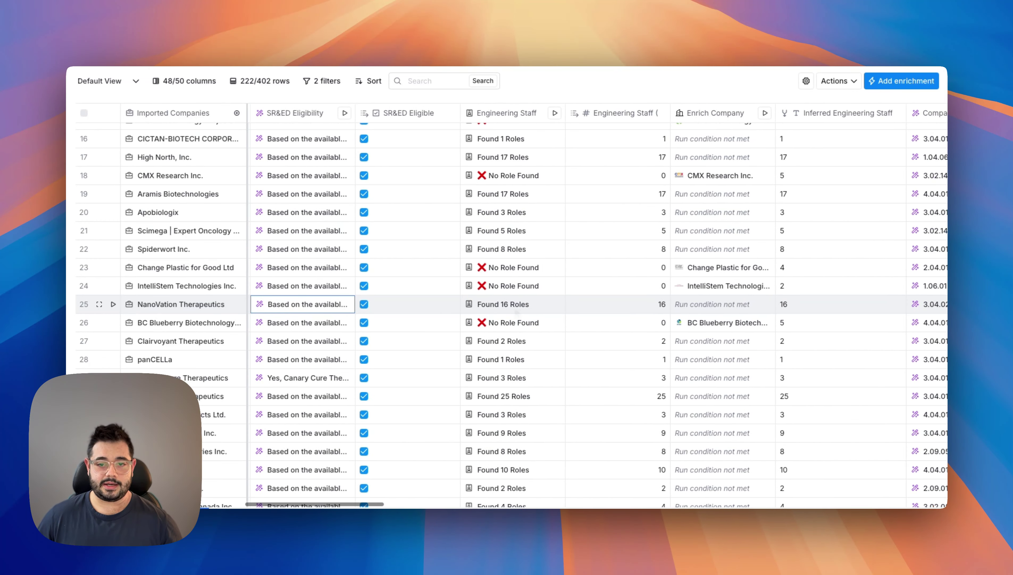
pyautogui.hscroll(5, 362, 306)
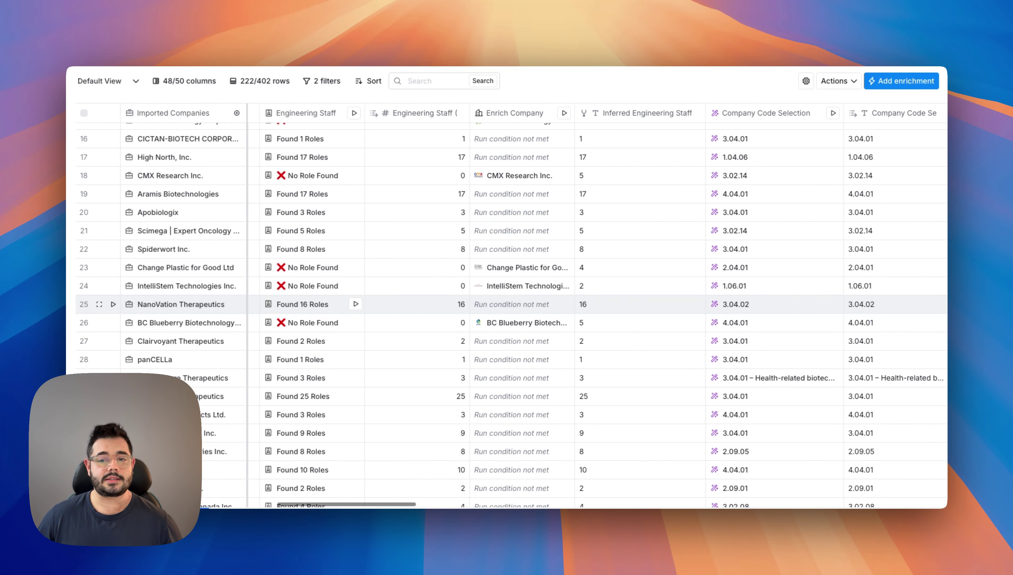
pyautogui.hscroll(8, 402, 304)
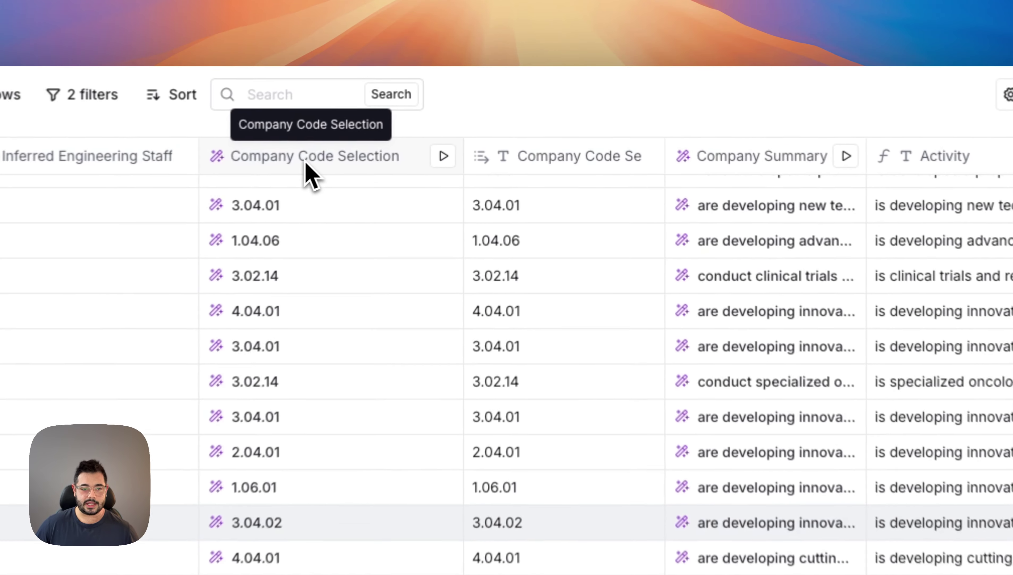
pyautogui.click(439, 116)
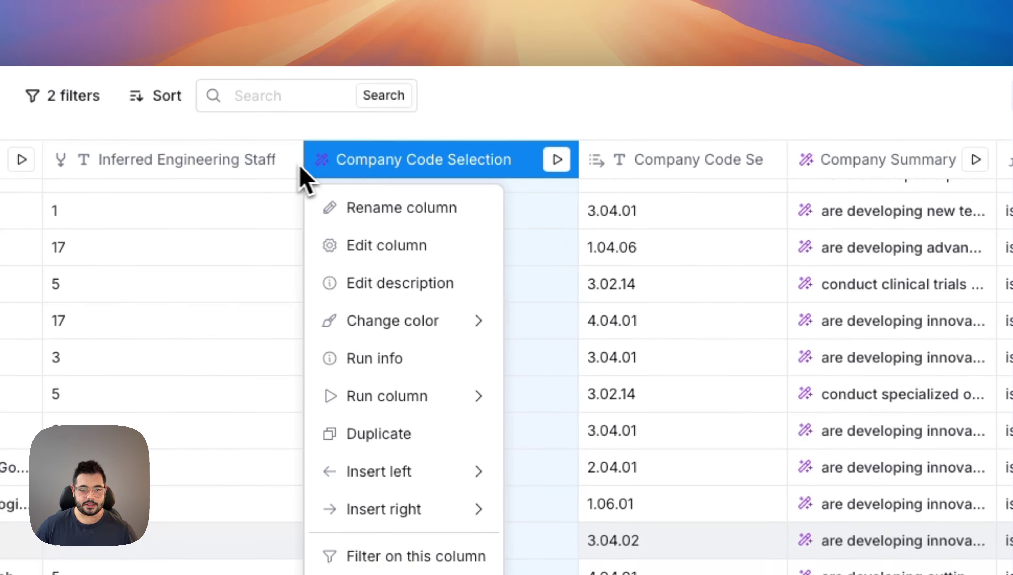
pyautogui.click(496, 251)
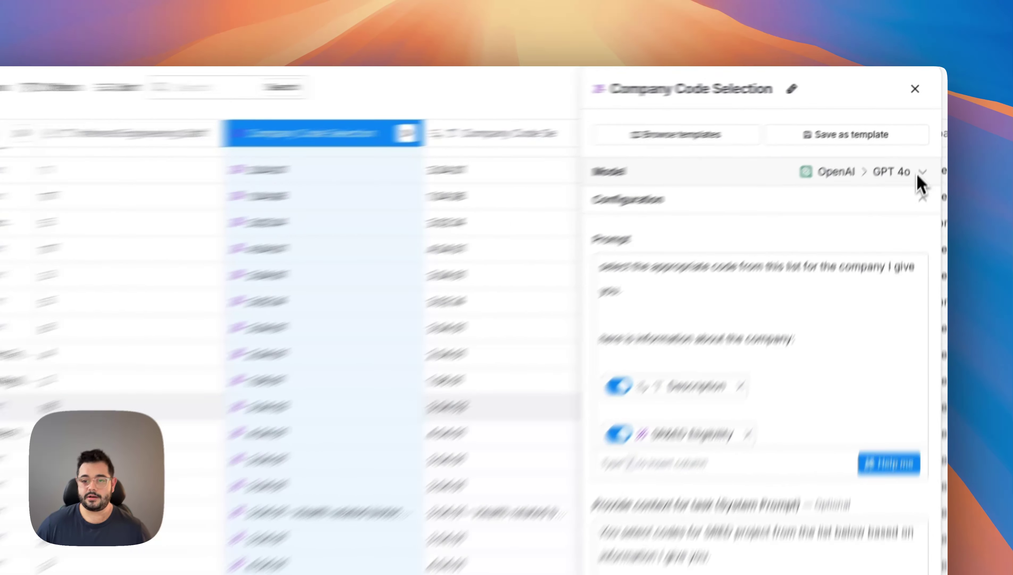
pyautogui.click(930, 140)
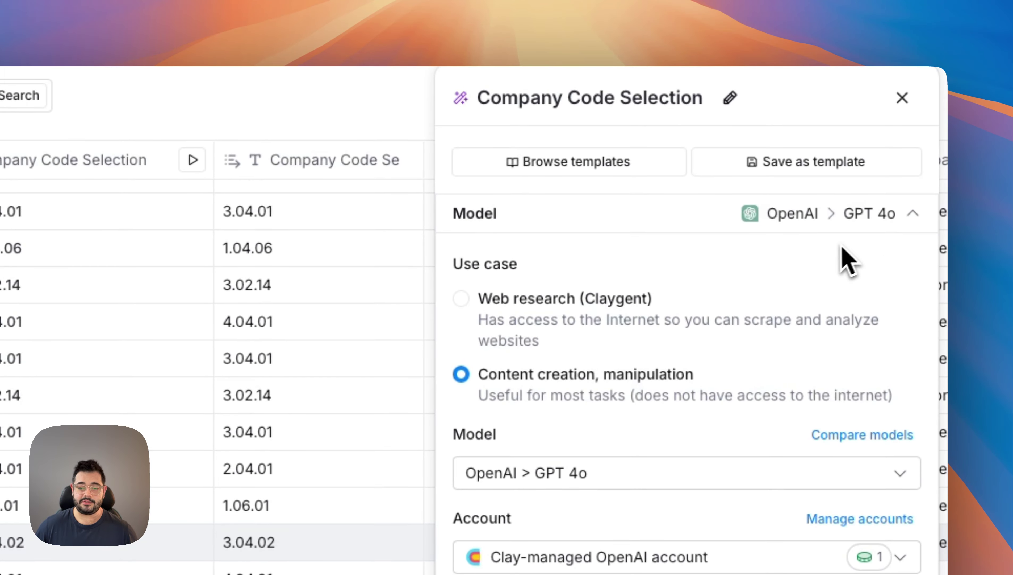
pyautogui.scroll(-2, 663, 407)
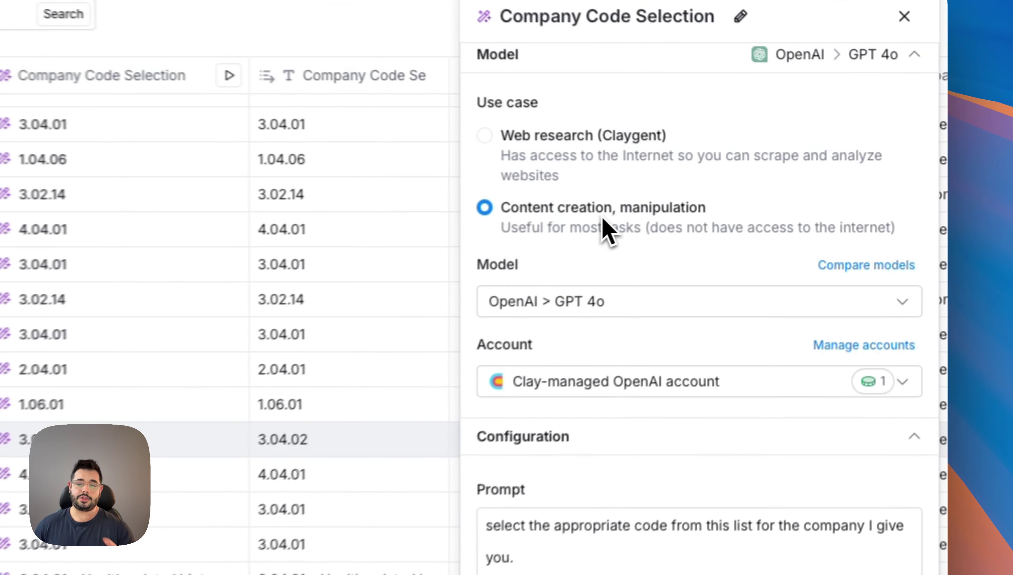
pyautogui.scroll(-2, 619, 218)
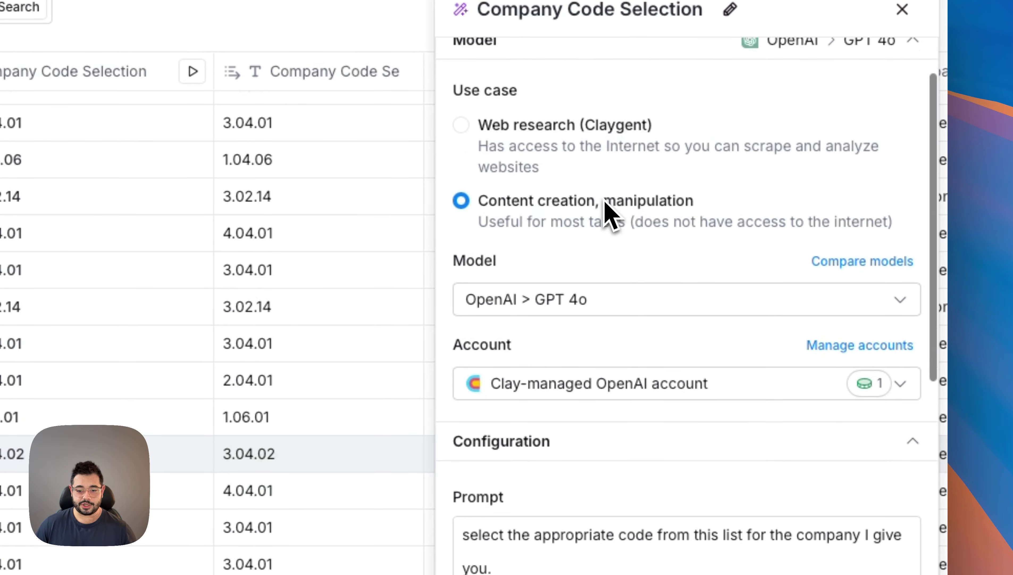
# - Examine the Company Code Selection prompt, its inserted columns, and the list of technology codes in the system prompt
pyautogui.scroll(-5, 607, 213)
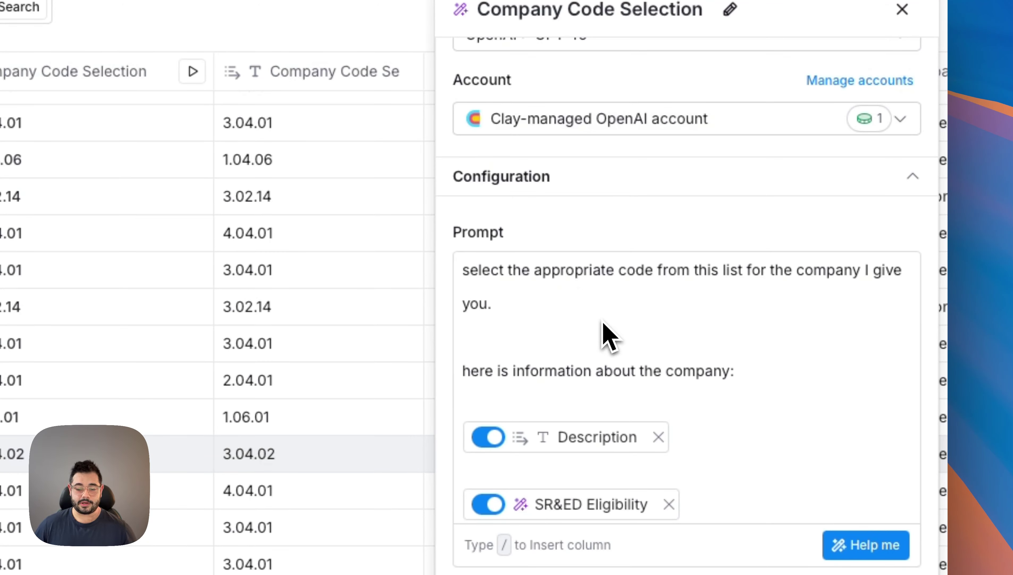
pyautogui.scroll(-3, 605, 380)
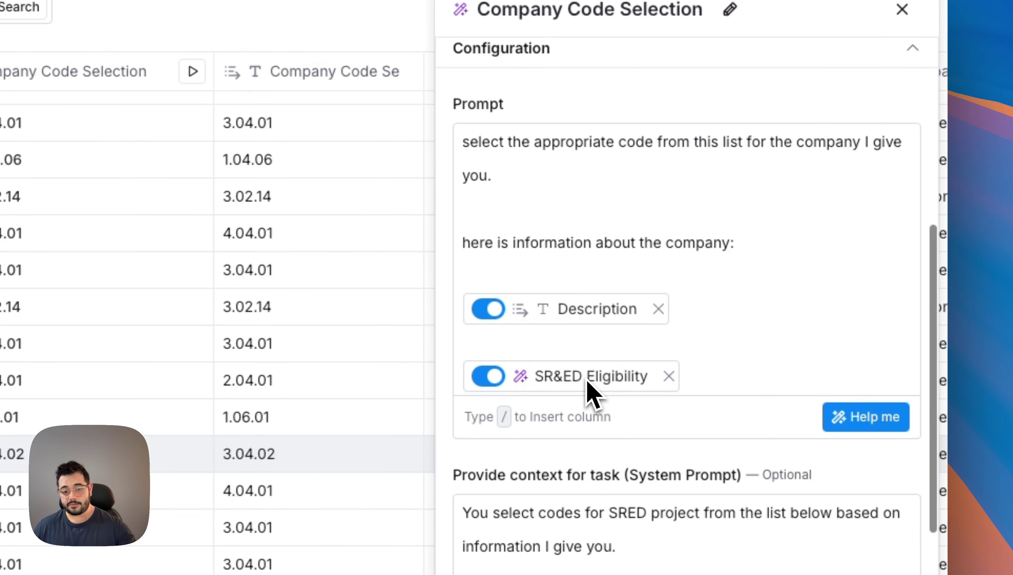
pyautogui.scroll(-3, 588, 384)
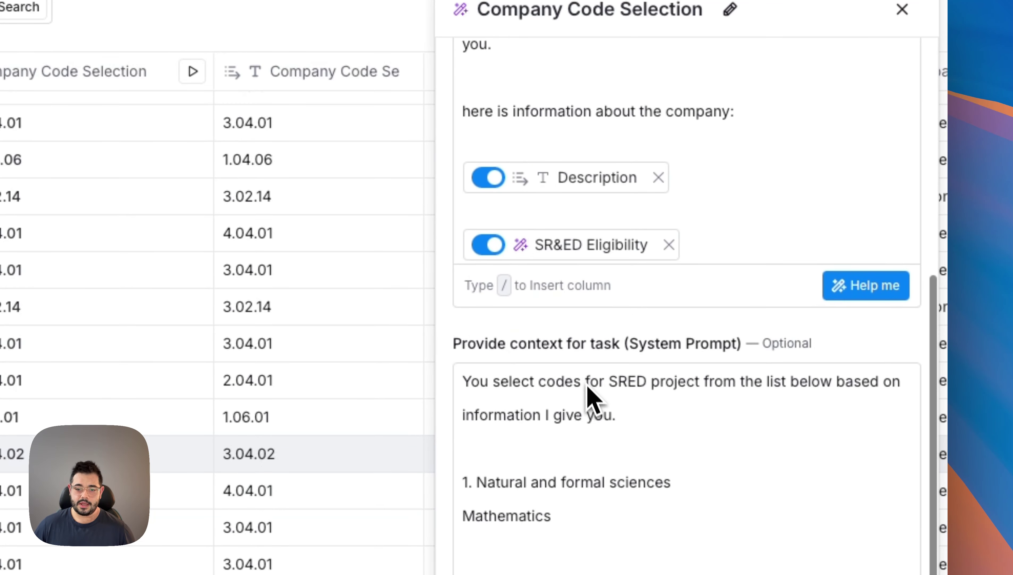
pyautogui.scroll(-2, 570, 407)
pyautogui.scroll(2, 551, 393)
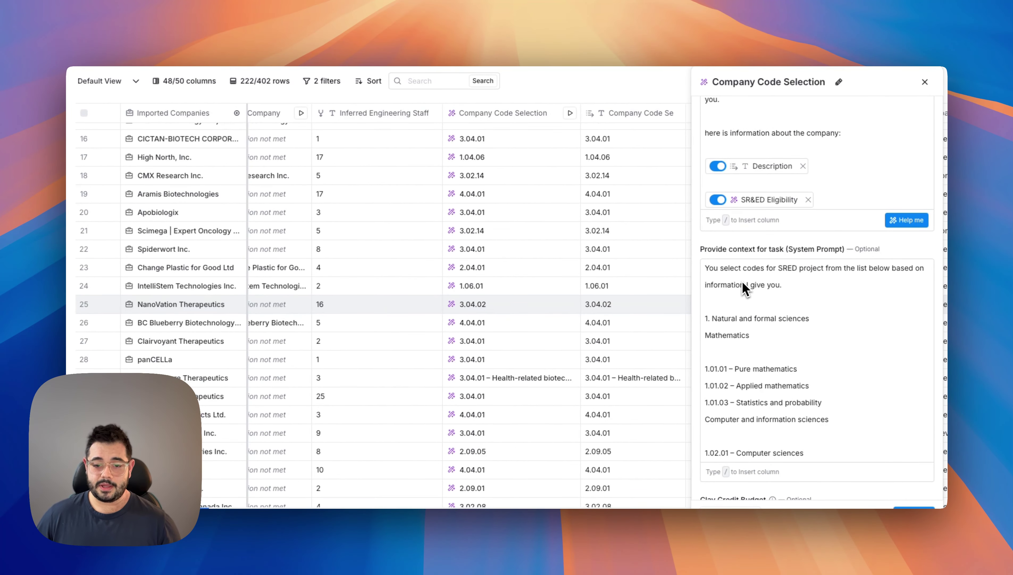
pyautogui.scroll(-1, 741, 283)
pyautogui.scroll(1, 741, 282)
pyautogui.scroll(-2, 740, 284)
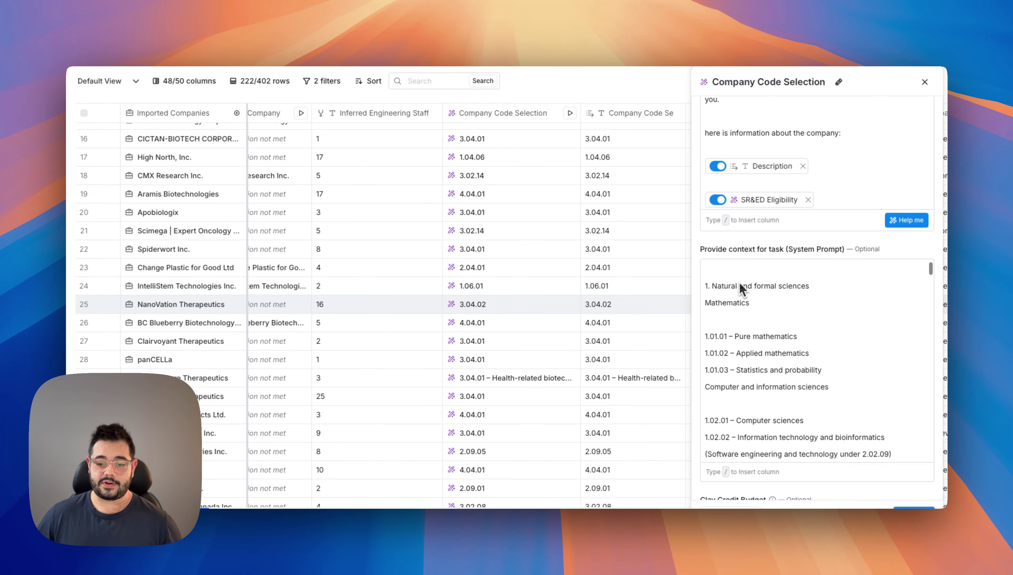
pyautogui.scroll(-10, 740, 282)
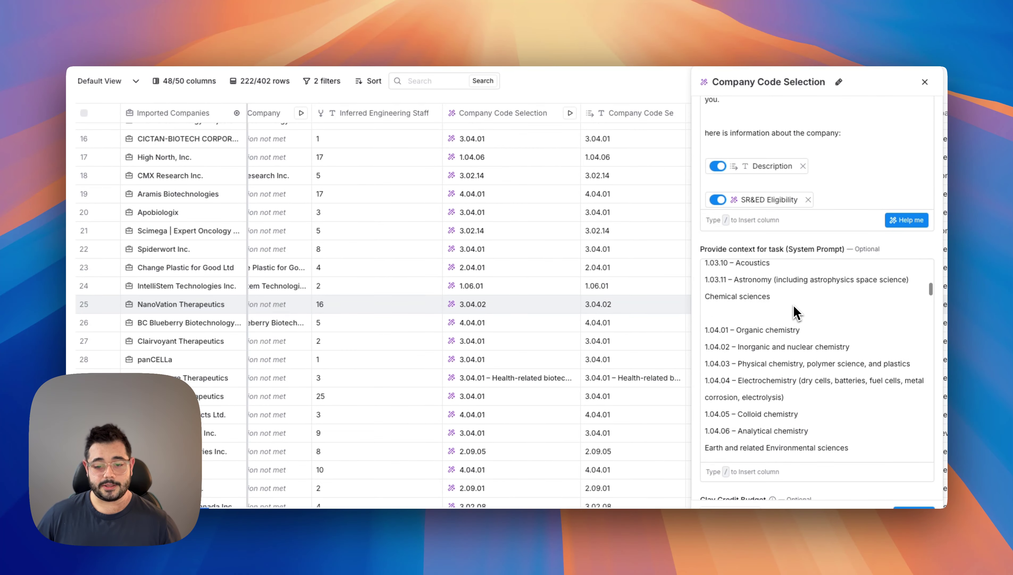
pyautogui.scroll(-4, 794, 305)
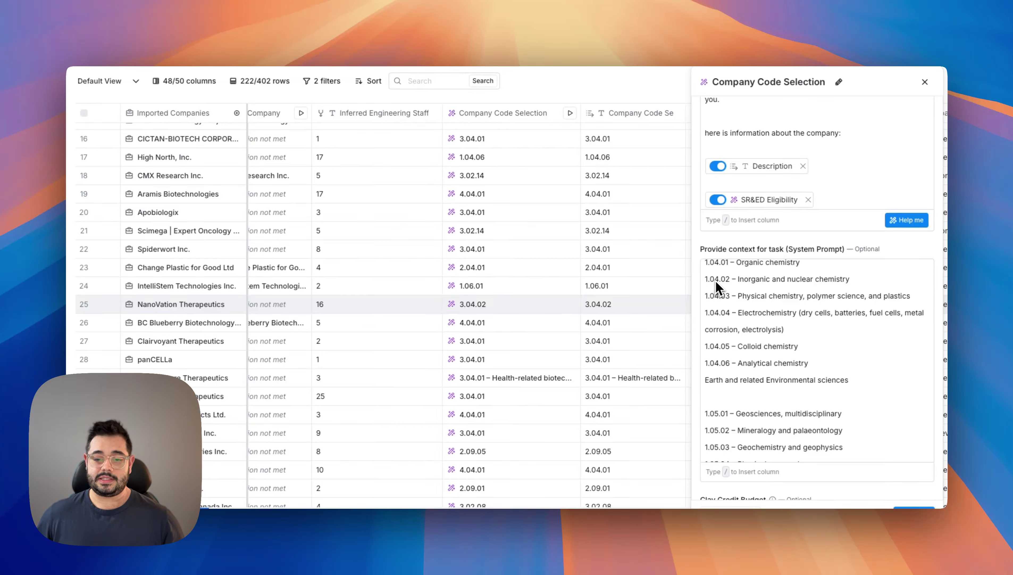
pyautogui.scroll(8, 716, 280)
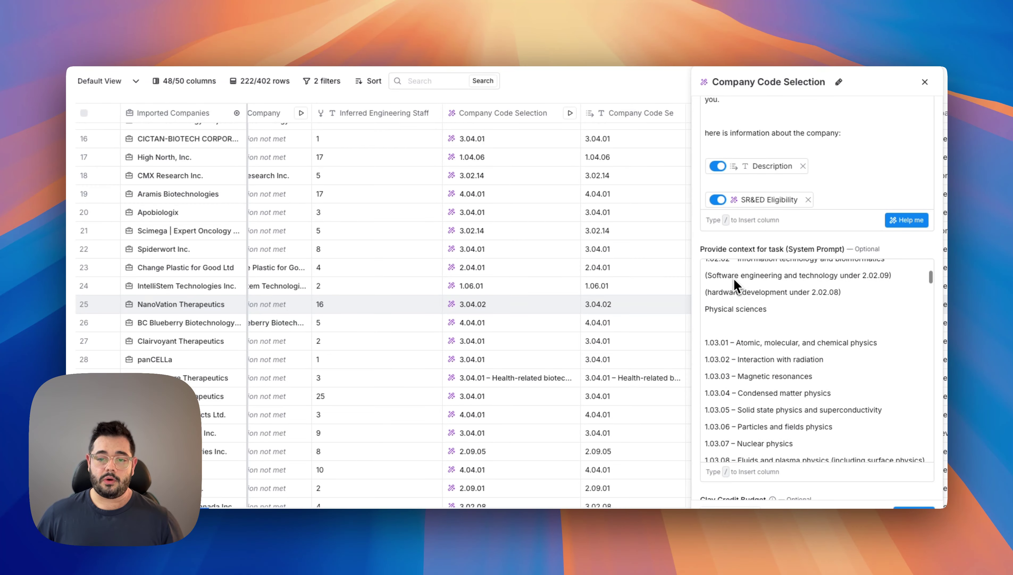
pyautogui.scroll(5, 734, 286)
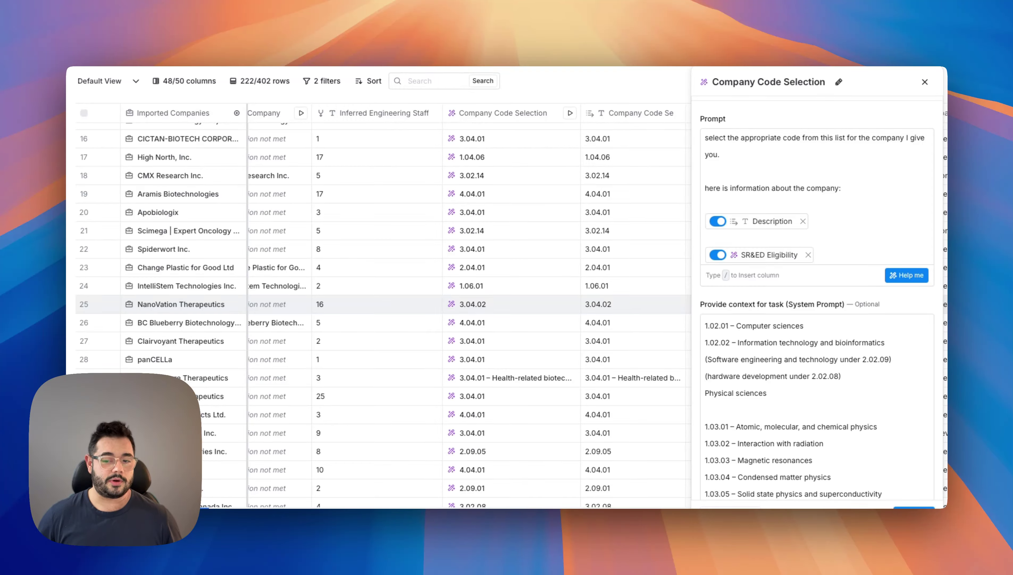
# - Check the Code output field and run settings of Company Code Selection, and close the column's settings
pyautogui.scroll(-10, 852, 257)
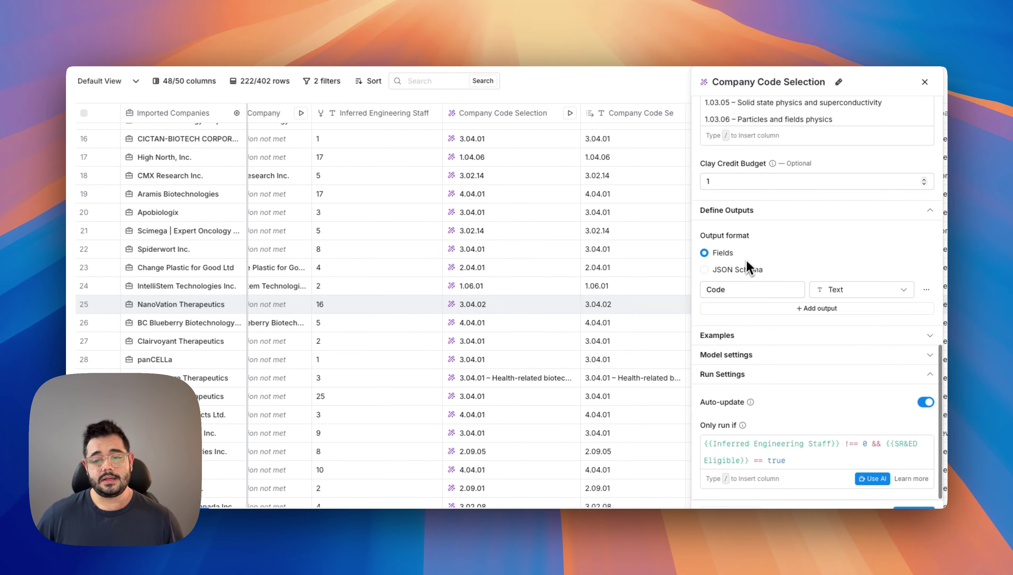
pyautogui.moveTo(762, 292); pyautogui.dragTo(693, 297)
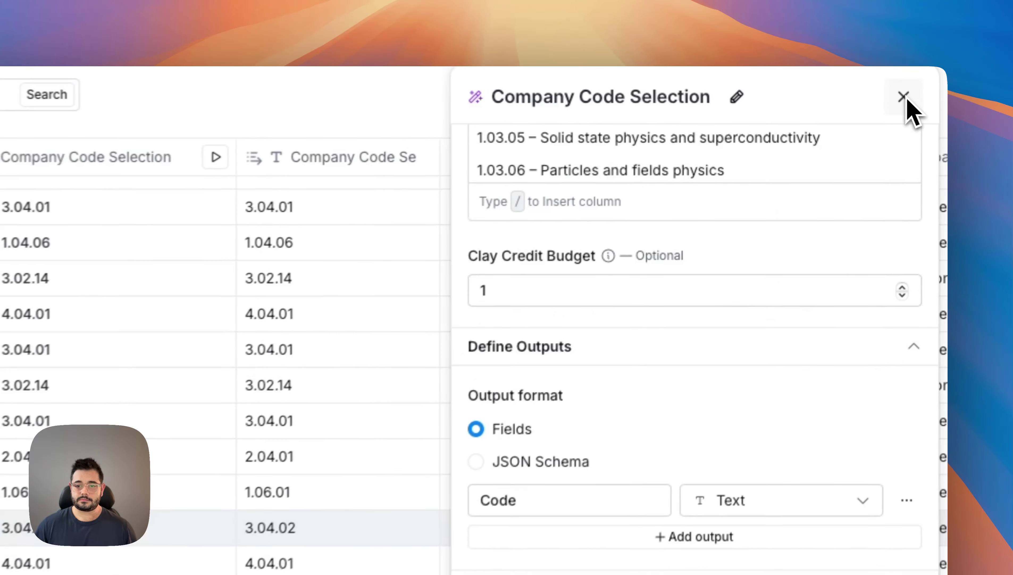
pyautogui.click(925, 81)
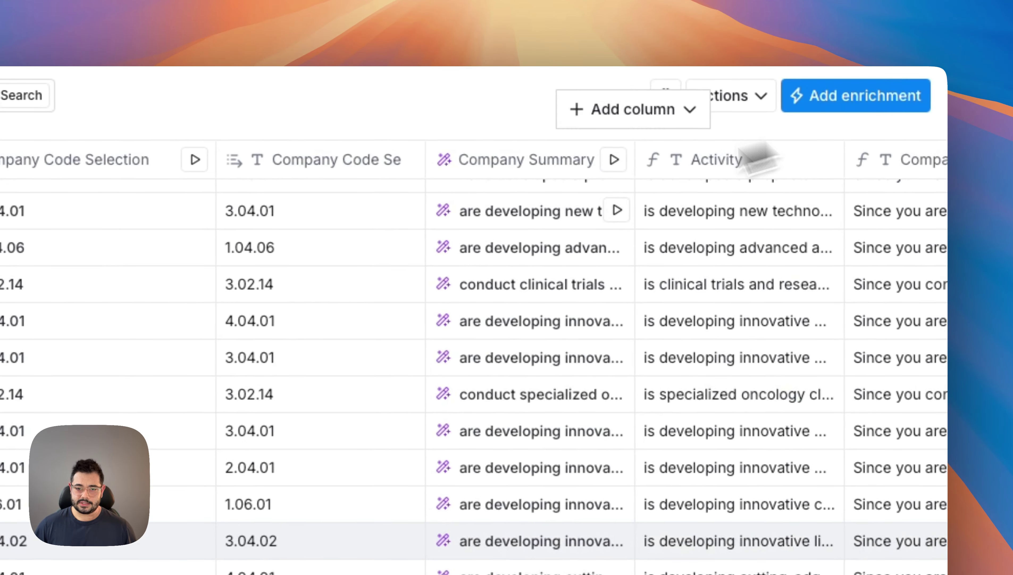
# - Open the Company Summary column's settings for editing and examine its model and cold email prompt
pyautogui.click(646, 163)
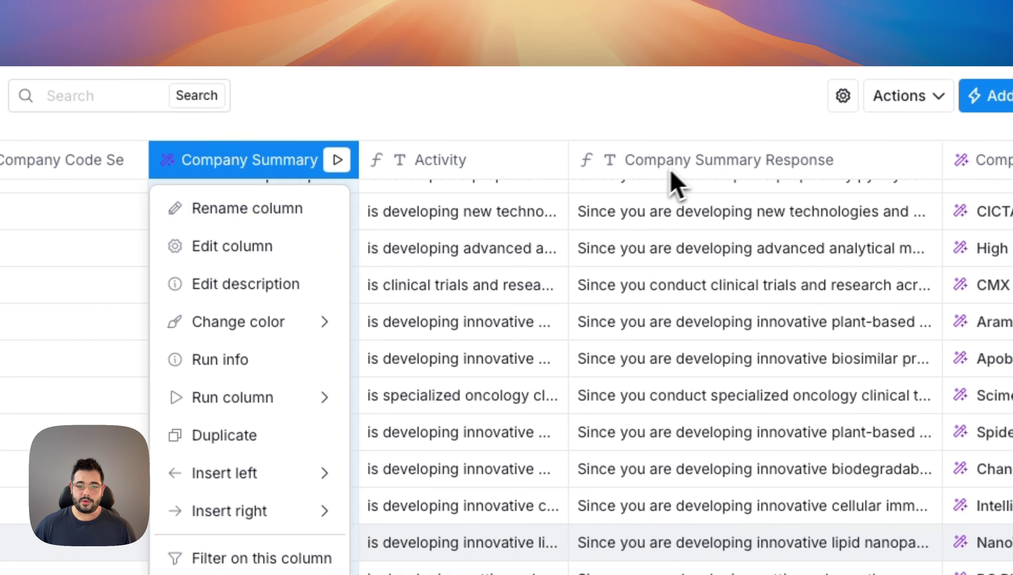
pyautogui.click(288, 251)
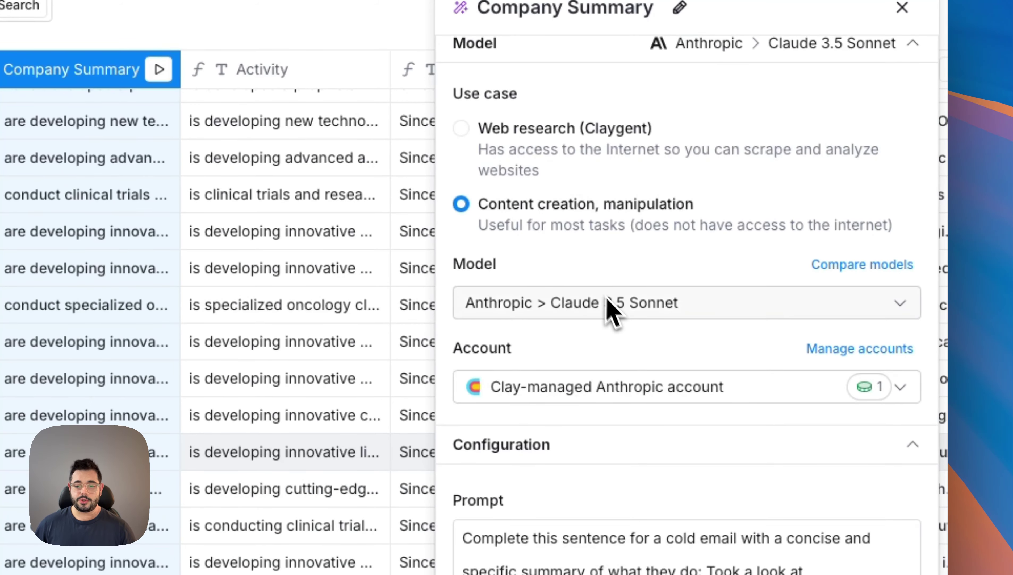
pyautogui.scroll(-3, 619, 421)
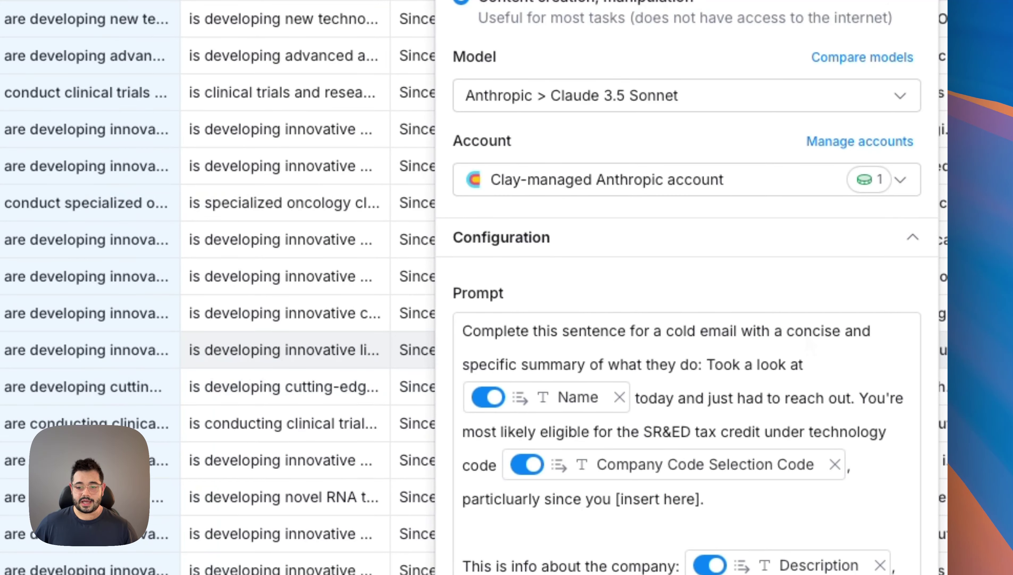
pyautogui.scroll(5, 814, 354)
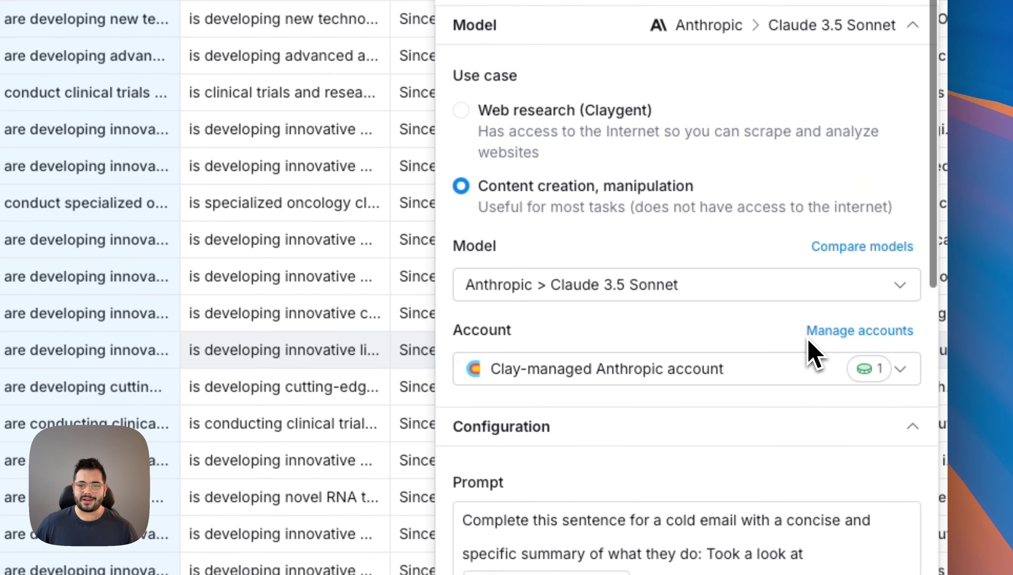
pyautogui.scroll(-5, 796, 310)
pyautogui.scroll(-2, 724, 171)
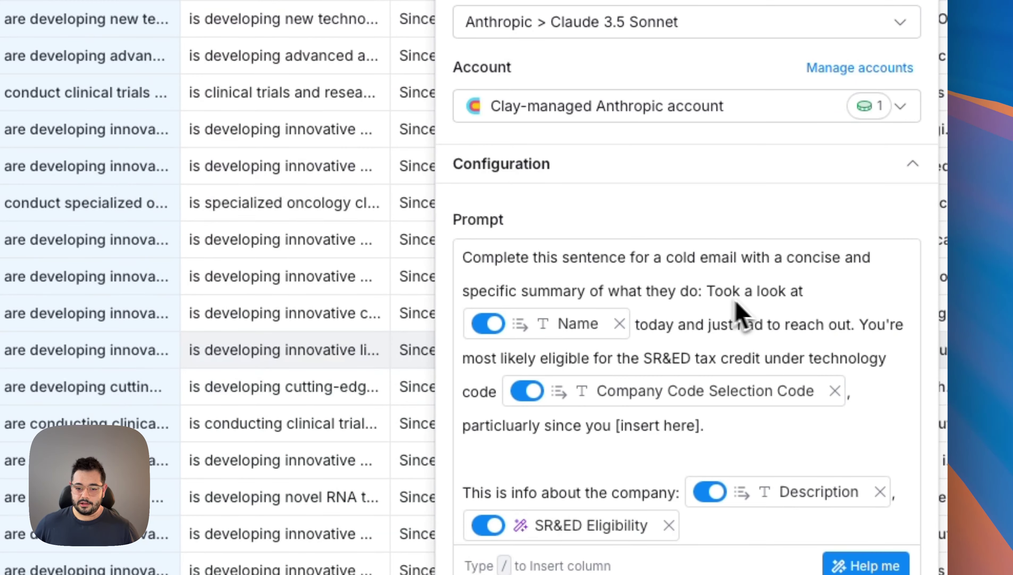
# - Examine the Company Summary prompt's inserted columns and "[insert here]" placeholder, and the system prompt limiting the response to the missing sentence part
pyautogui.moveTo(581, 327)
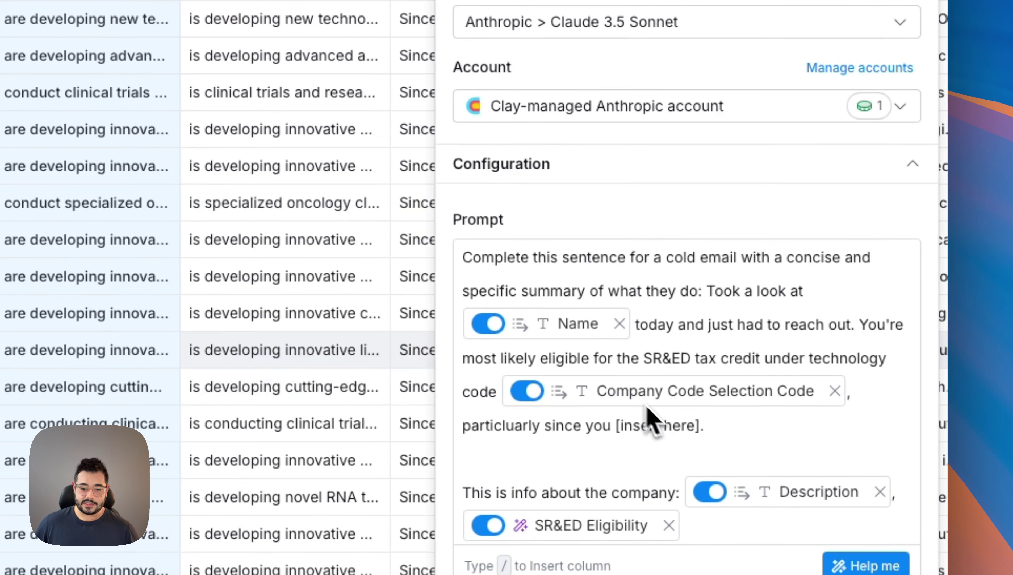
pyautogui.scroll(-5, 652, 418)
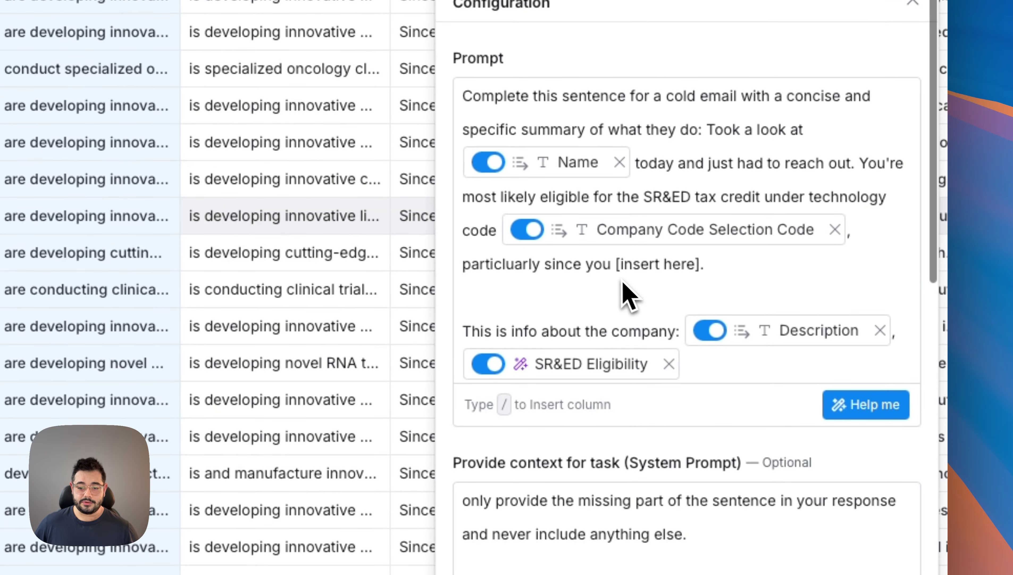
pyautogui.scroll(-1, 626, 263)
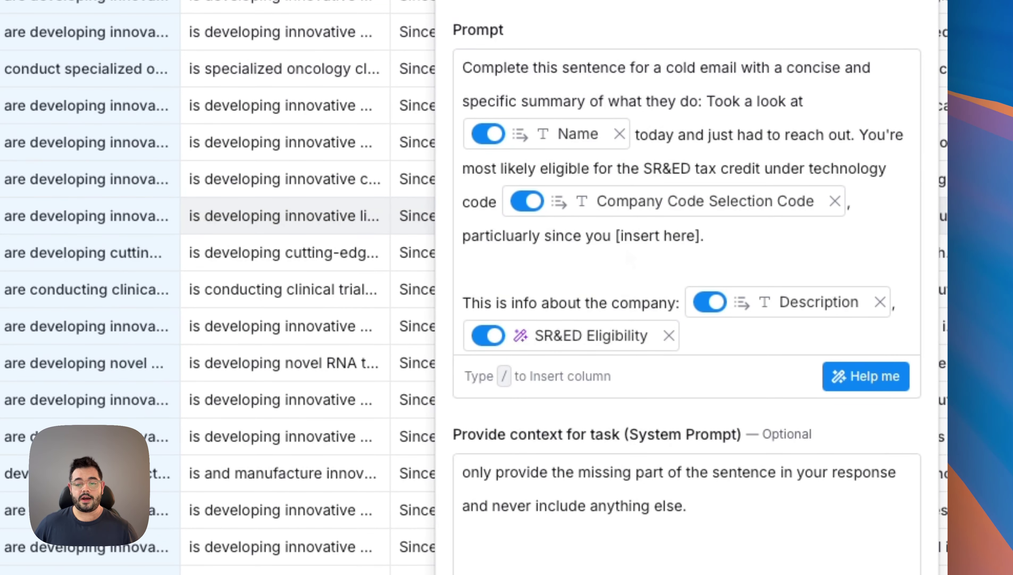
pyautogui.click(766, 342)
pyautogui.moveTo(605, 340)
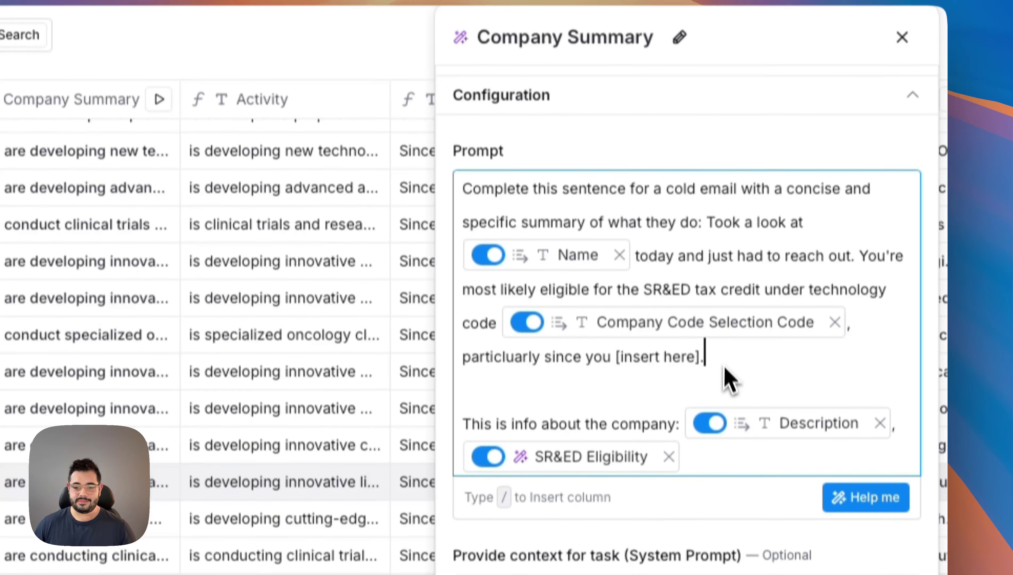
pyautogui.moveTo(708, 145); pyautogui.dragTo(641, 143)
pyautogui.moveTo(683, 396); pyautogui.dragTo(617, 386)
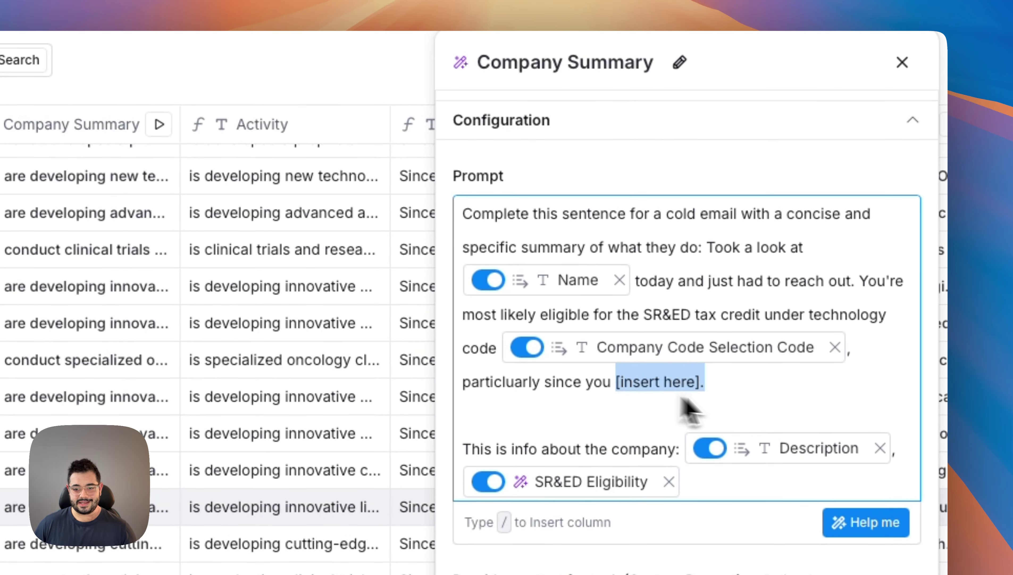
pyautogui.click(764, 398)
pyautogui.scroll(-10, 763, 399)
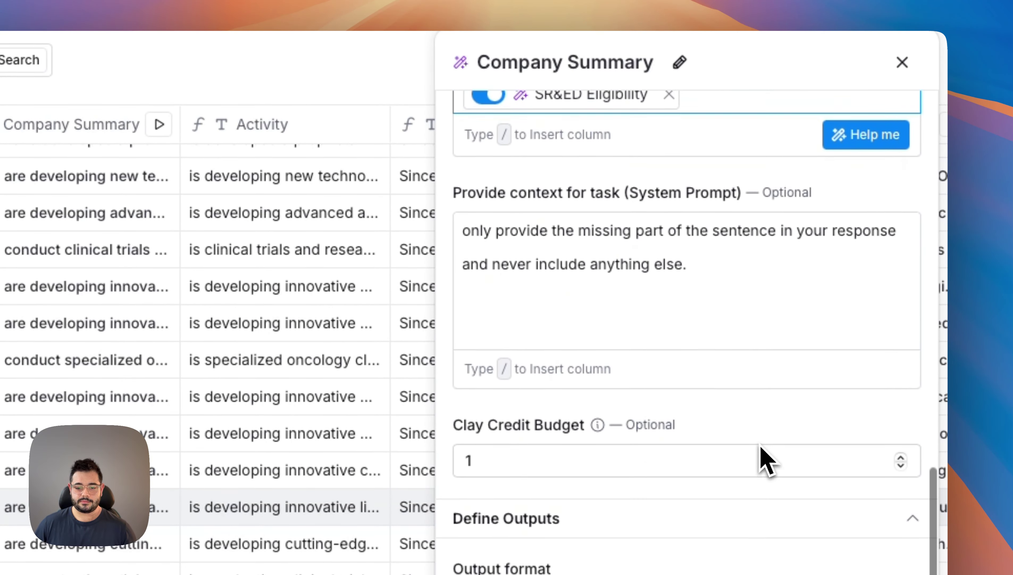
# - View the Company Summary details and the full Company Summary Response text for NanoVation Therapeutics, and close the text
pyautogui.click(96, 506)
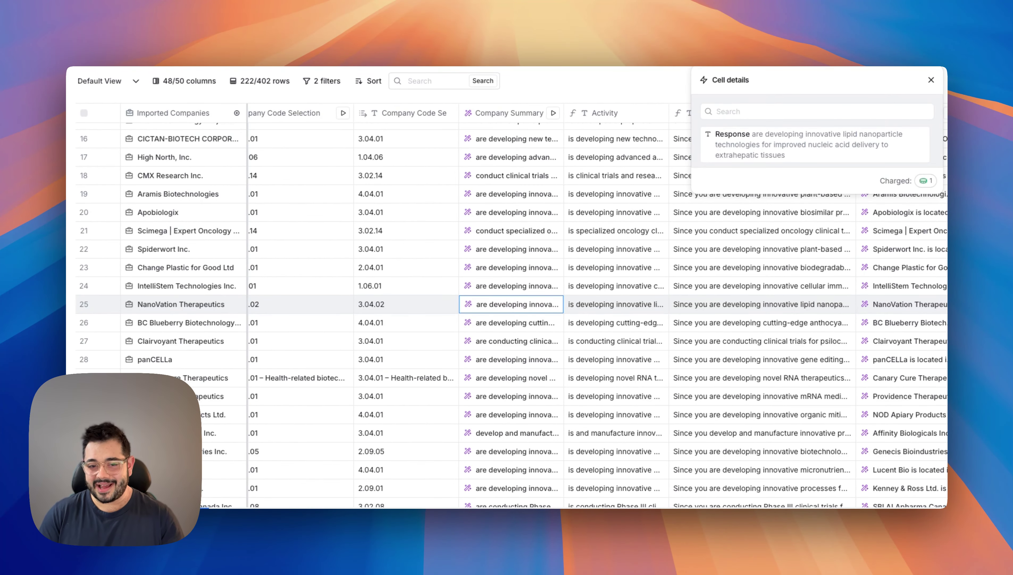
pyautogui.hscroll(3, 598, 304)
pyautogui.doubleClick(633, 304)
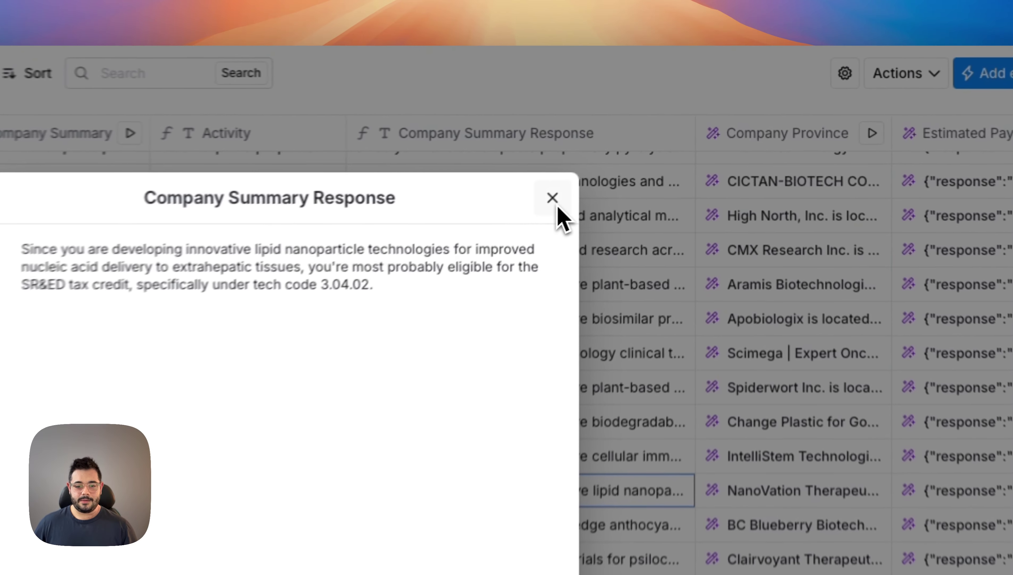
pyautogui.click(649, 148)
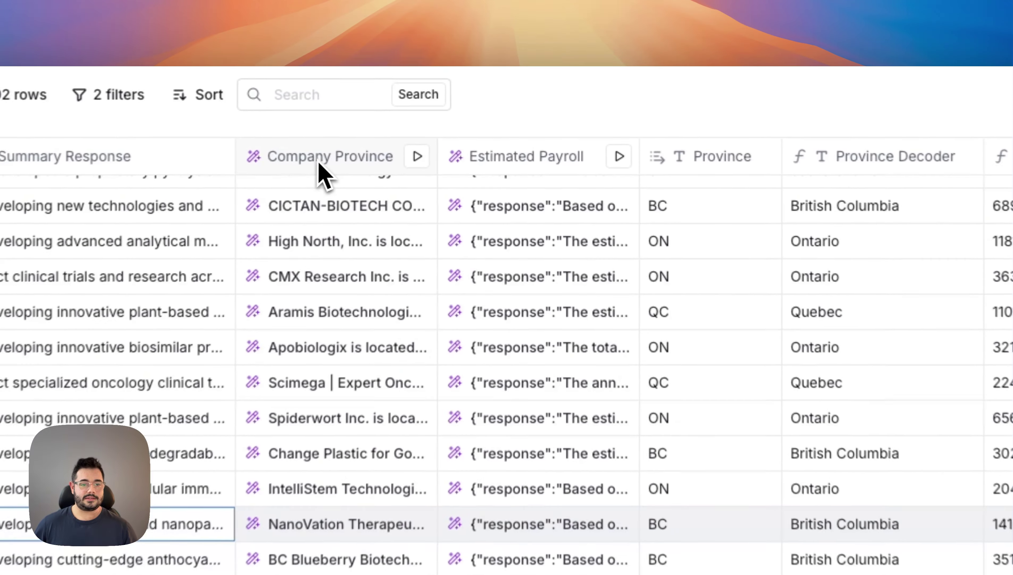
# - Open the Company Province column's settings for editing and expand the model section to check its use case and model
pyautogui.click(780, 138)
pyautogui.click(389, 199)
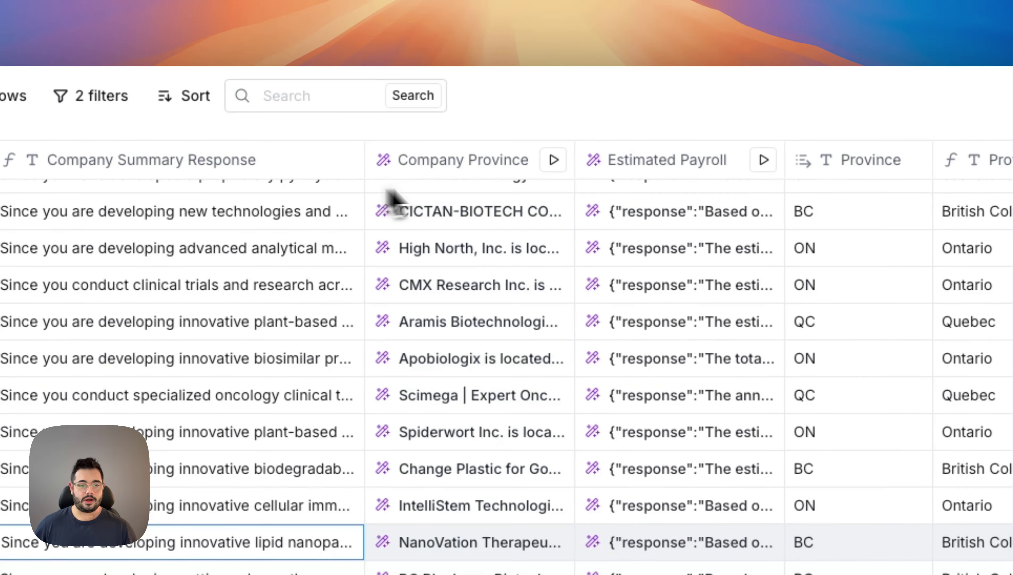
pyautogui.click(482, 172)
pyautogui.click(522, 257)
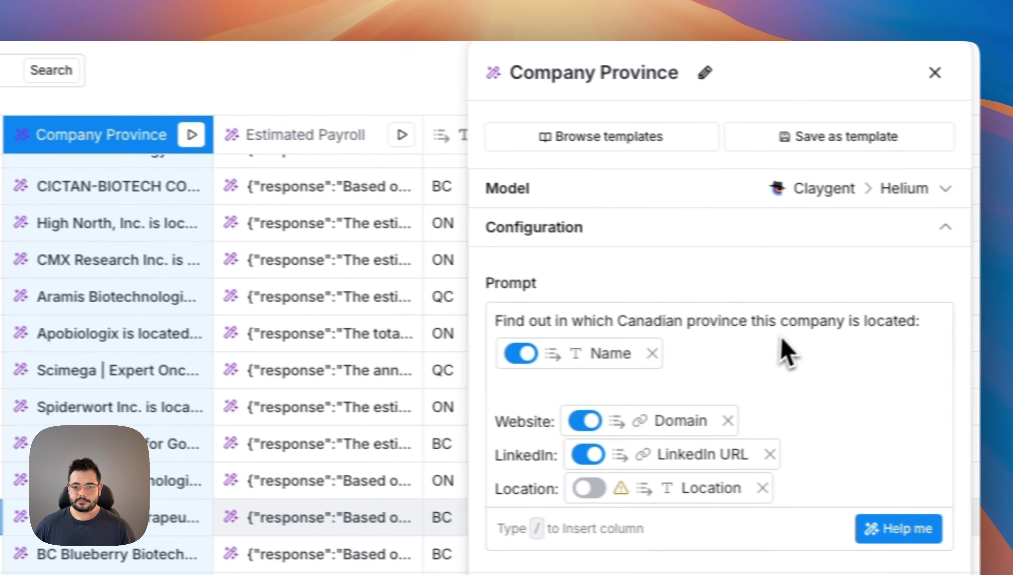
pyautogui.click(941, 189)
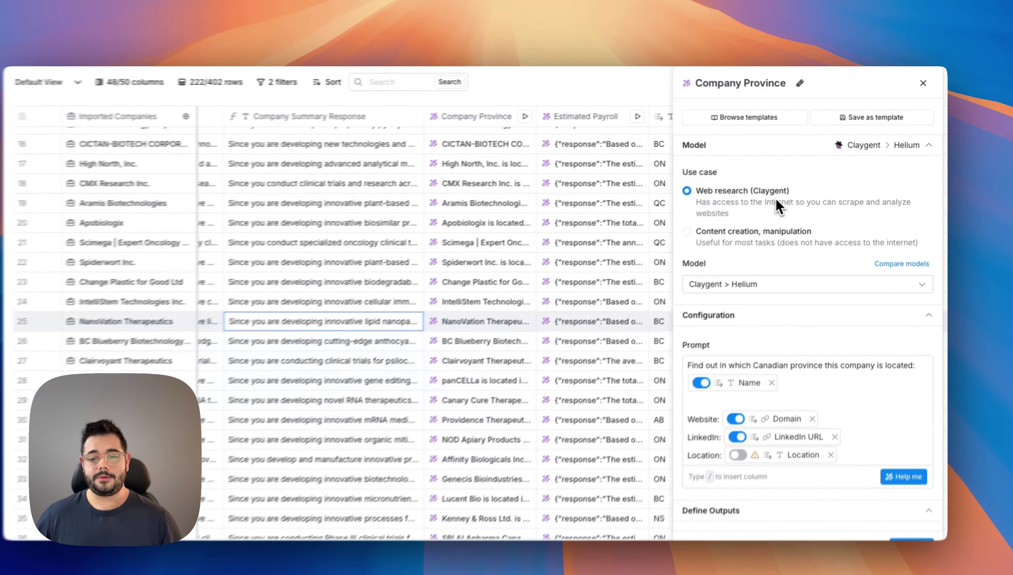
# - Examine the Company Province prompt, its Name, Domain, LinkedIn URL and Location inputs, and the defined output fields
pyautogui.scroll(-3, 688, 282)
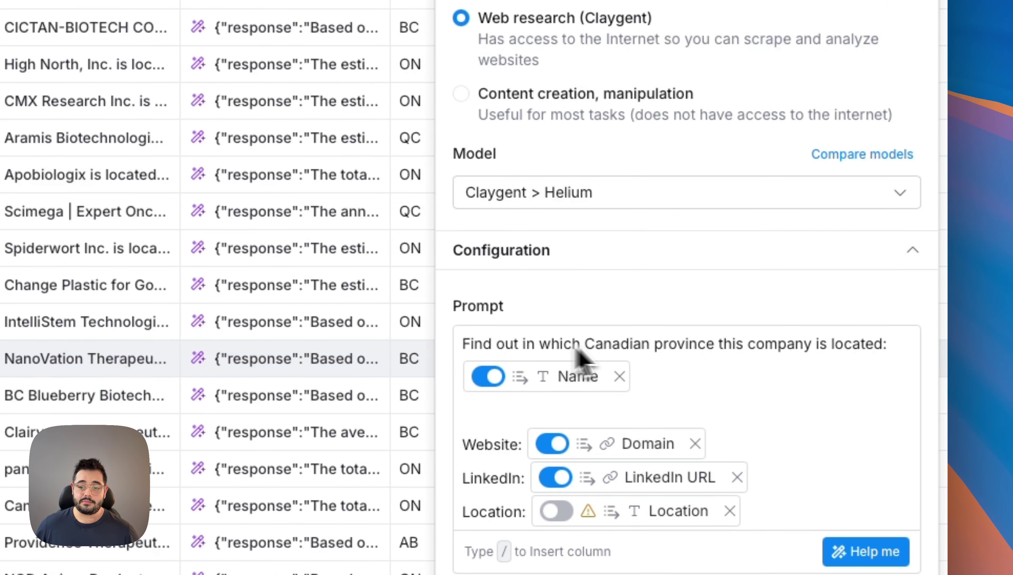
pyautogui.moveTo(571, 386)
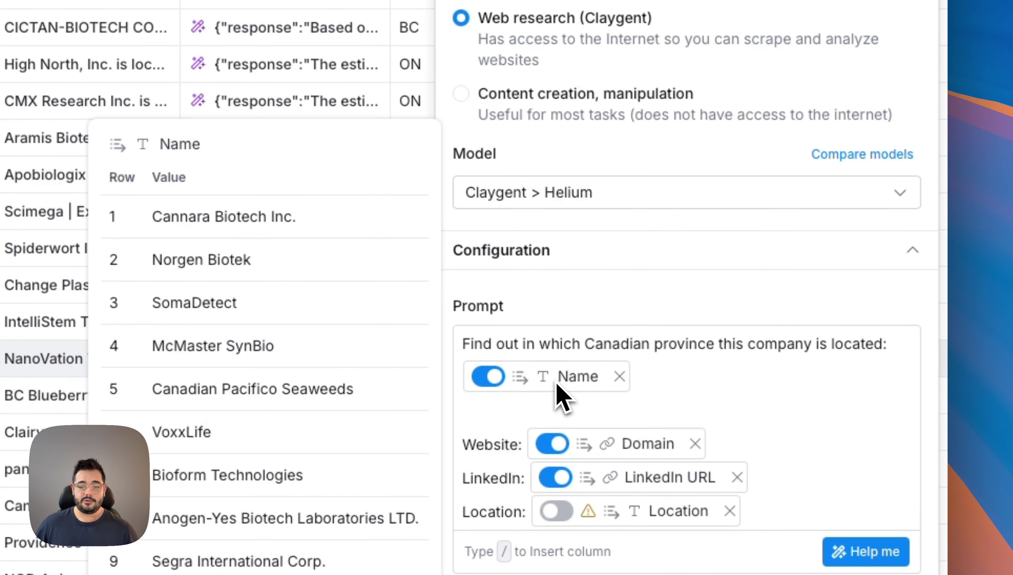
pyautogui.scroll(-5, 703, 398)
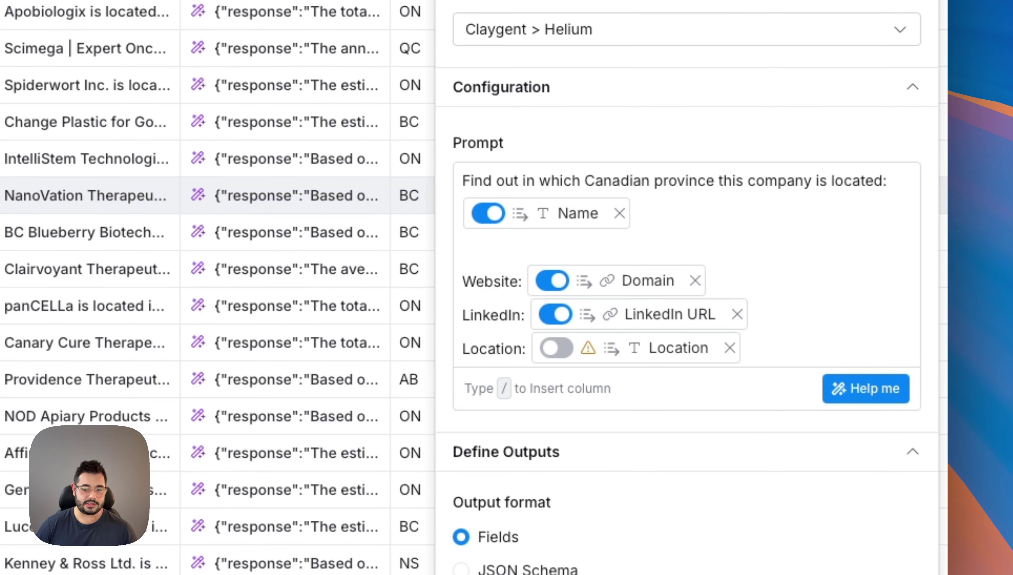
pyautogui.scroll(-7, 672, 224)
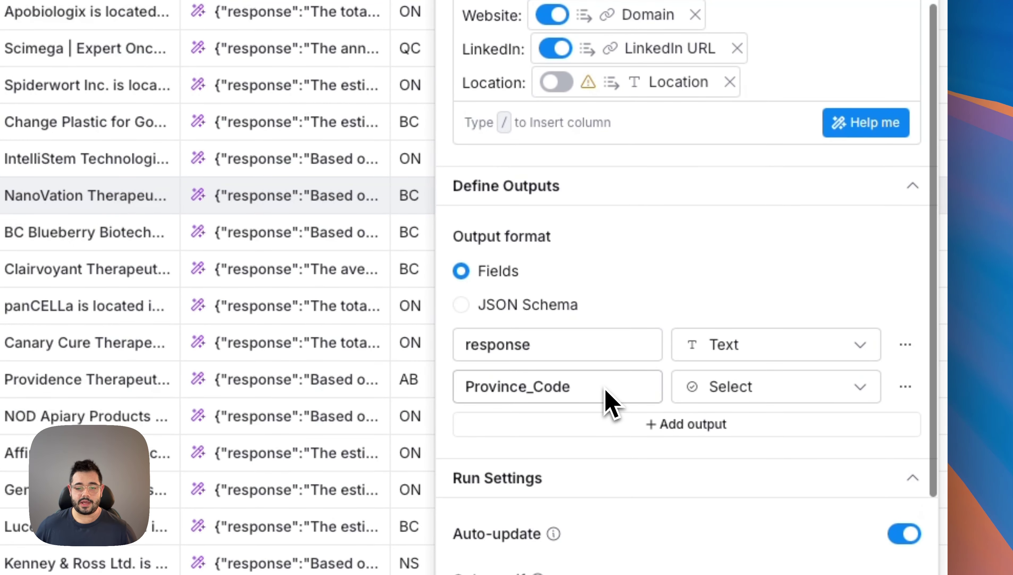
# - Check the Province_Code output's select type, and view and close the Company Province details for NanoVation Therapeutics
pyautogui.click(792, 393)
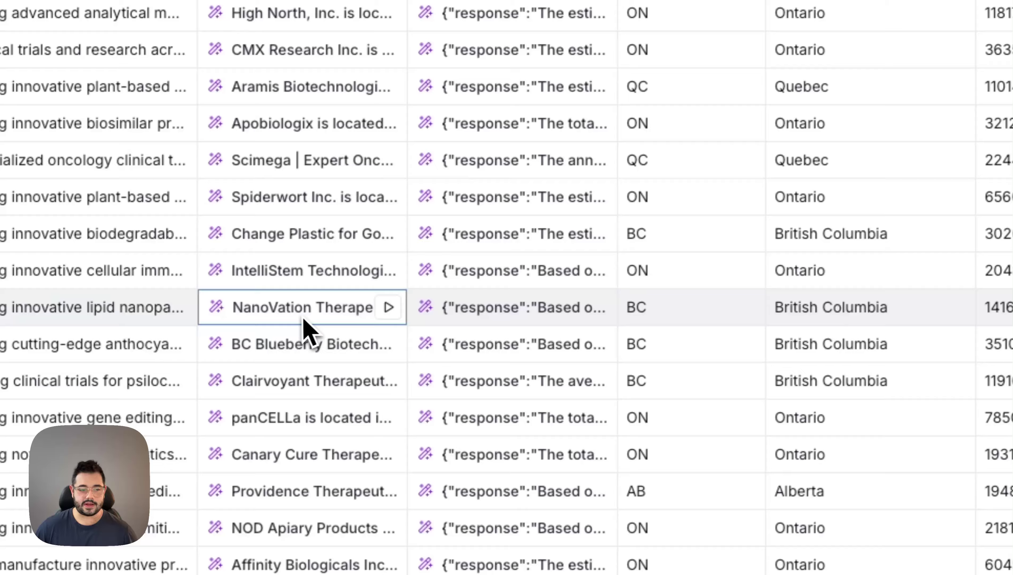
pyautogui.click(307, 326)
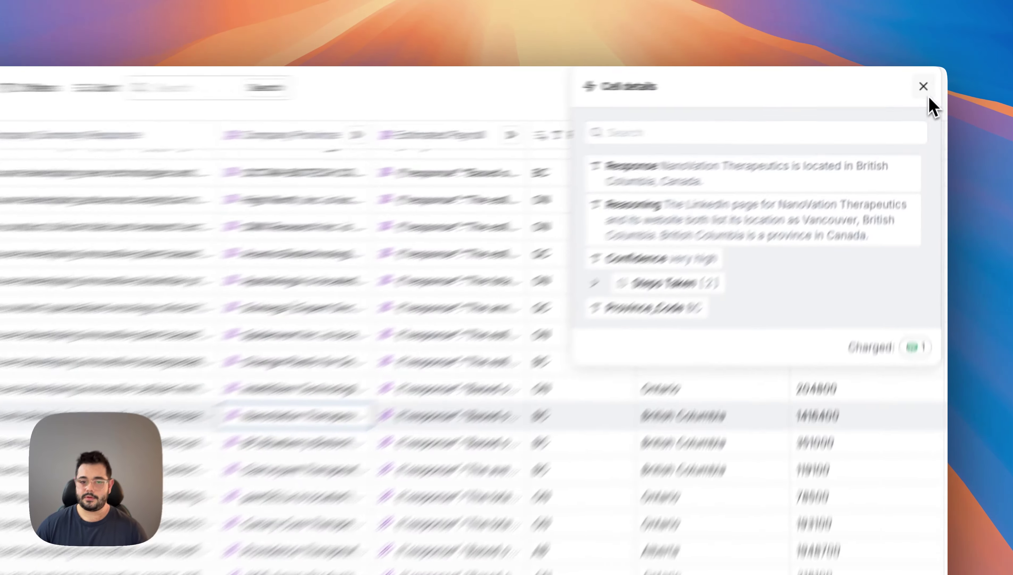
pyautogui.click(928, 97)
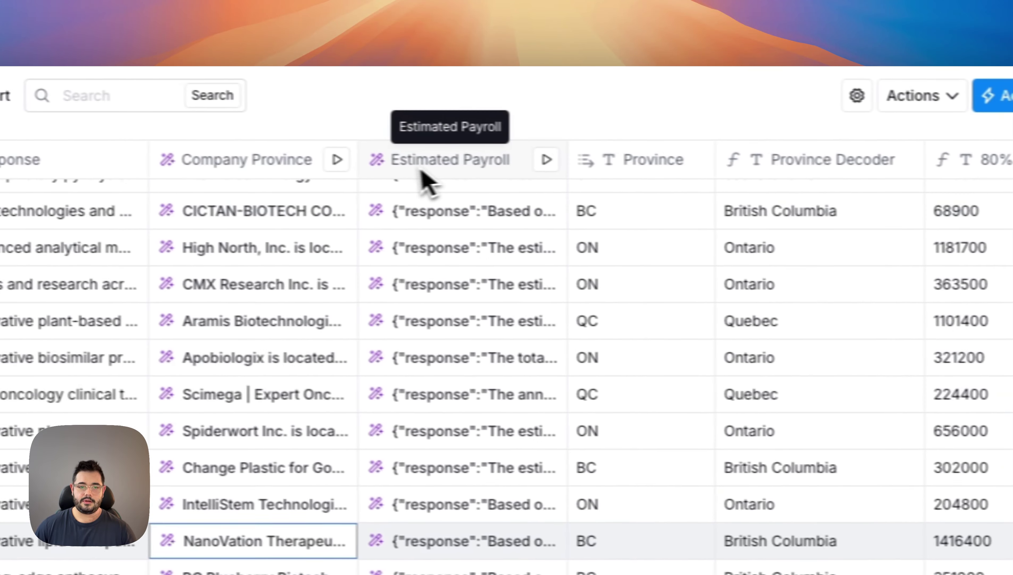
# - Open the Estimated Payroll column's settings for editing and examine its use case, model and account
pyautogui.click(428, 135)
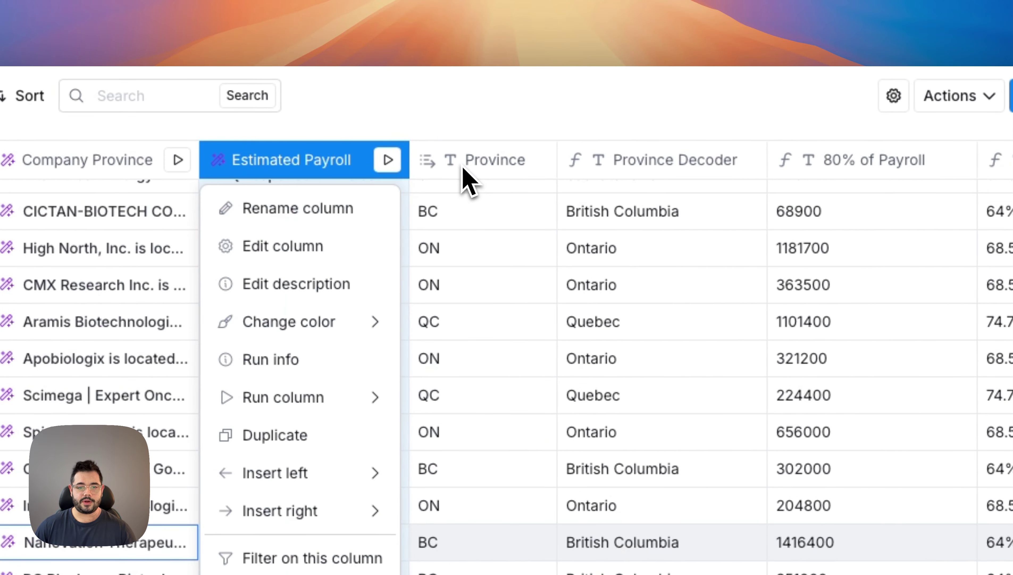
pyautogui.click(292, 253)
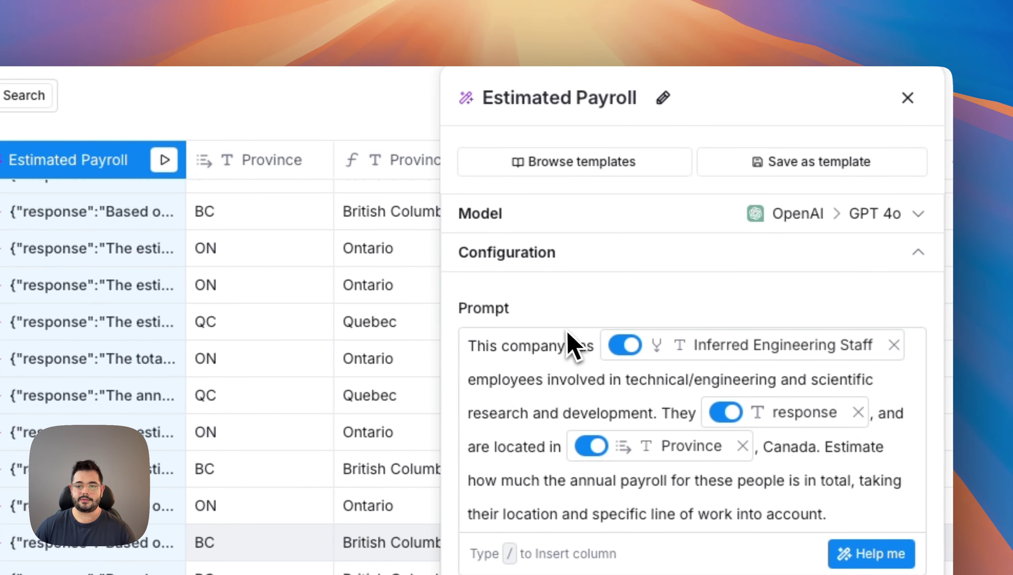
pyautogui.click(887, 214)
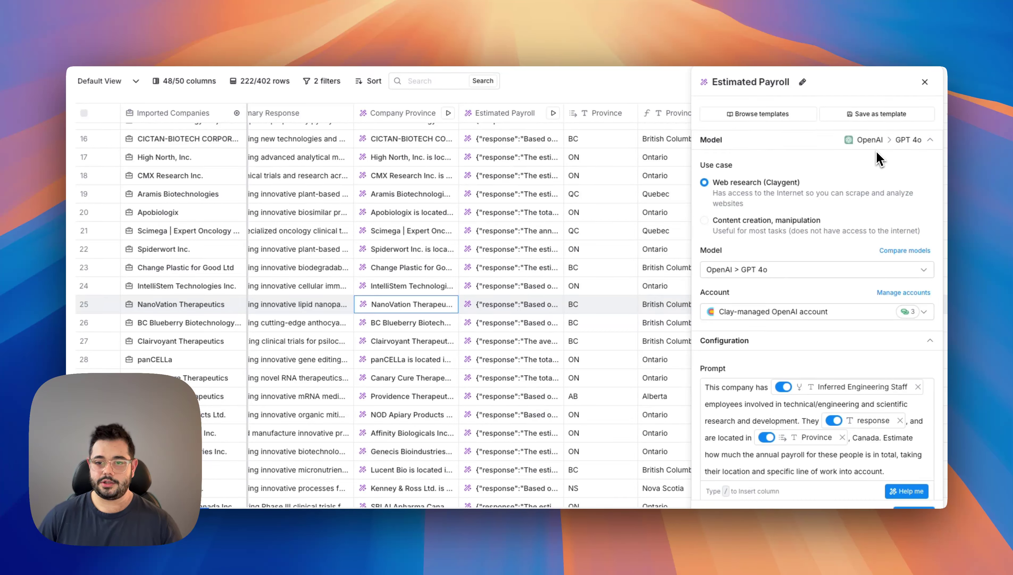
pyautogui.scroll(-3, 838, 186)
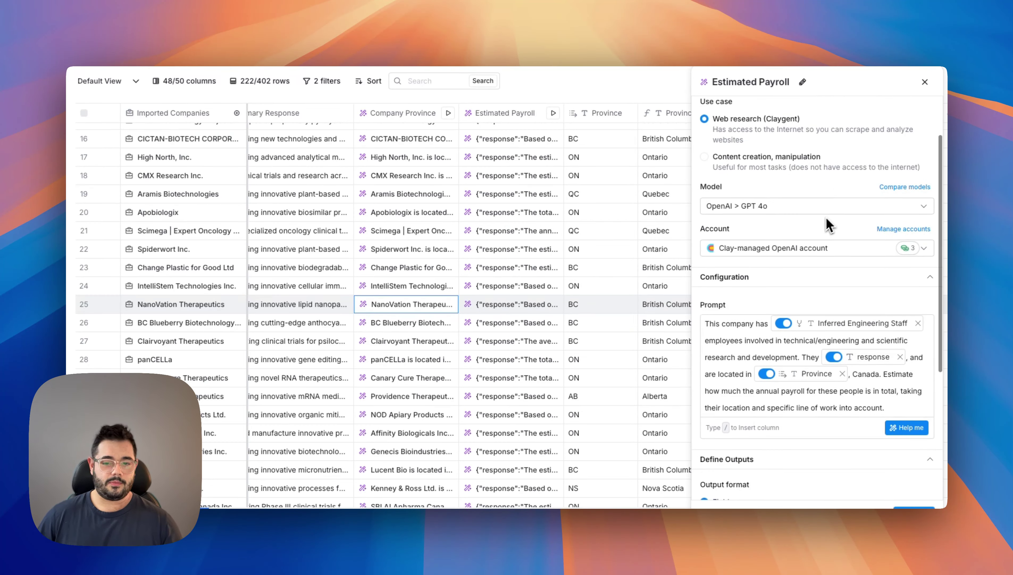
pyautogui.scroll(-2, 803, 278)
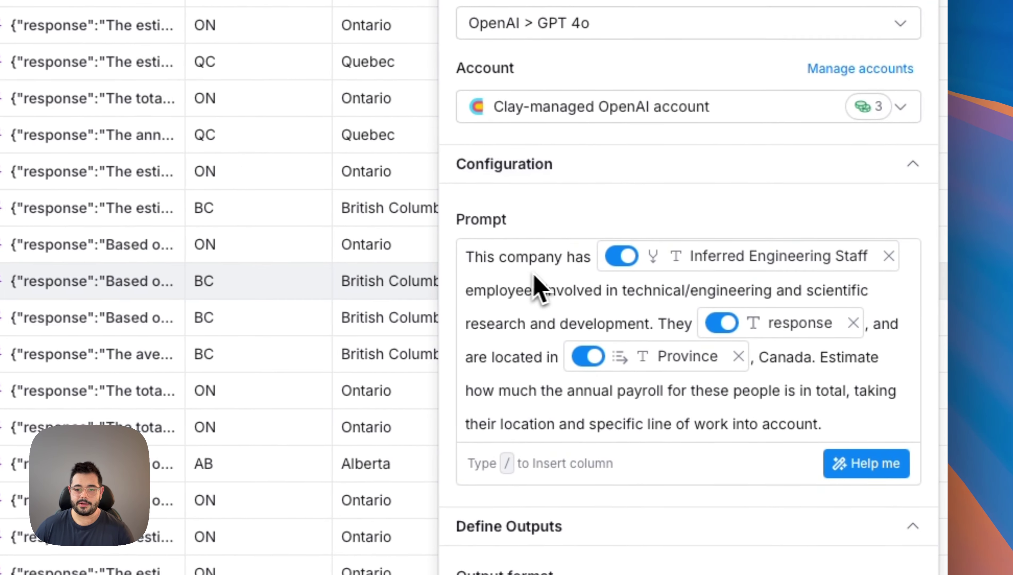
# - Examine the Estimated Payroll prompt and its inserted Inferred Engineering Staff, response and Province columns
pyautogui.moveTo(748, 258)
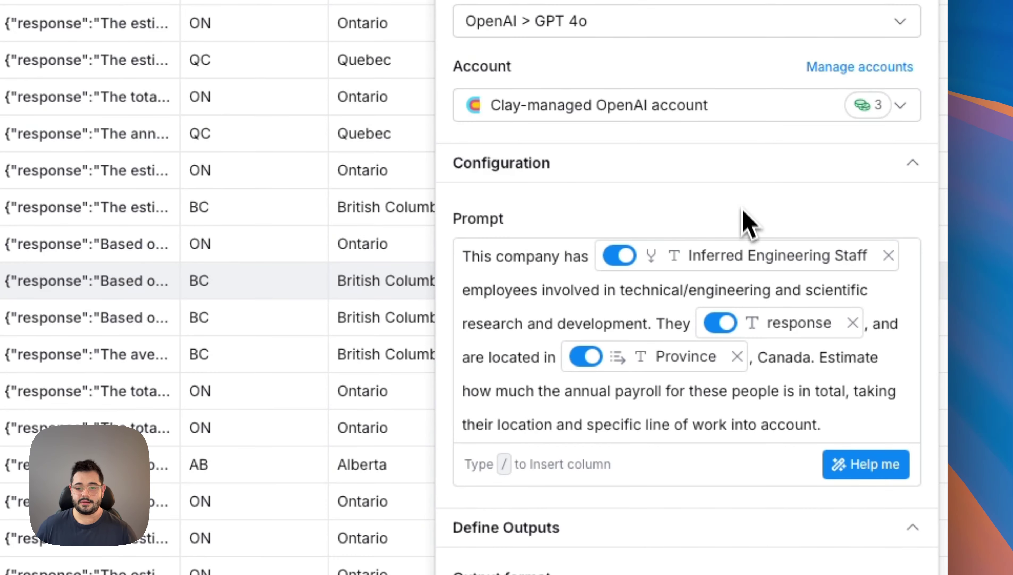
pyautogui.moveTo(763, 326)
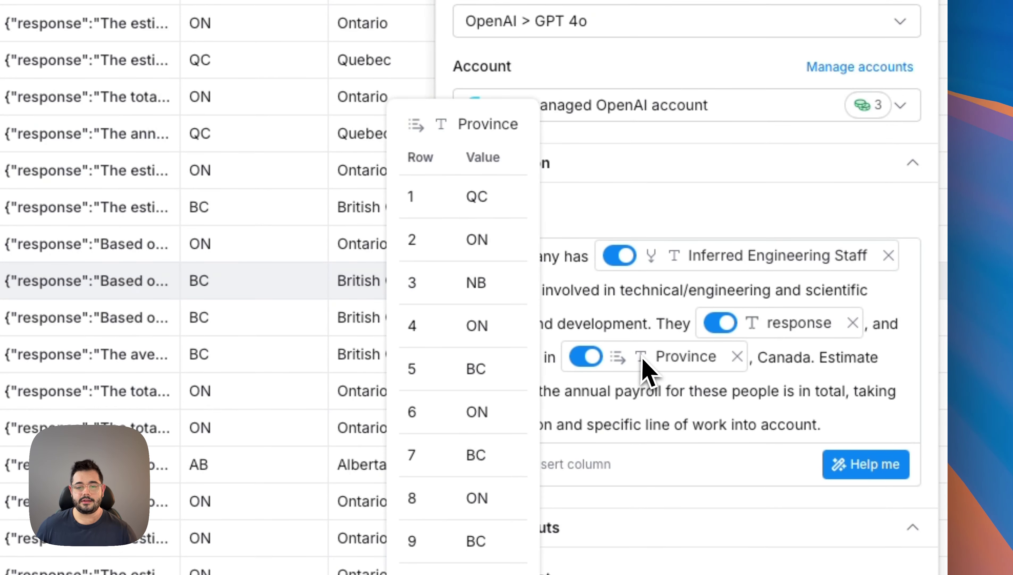
pyautogui.scroll(-1, 798, 368)
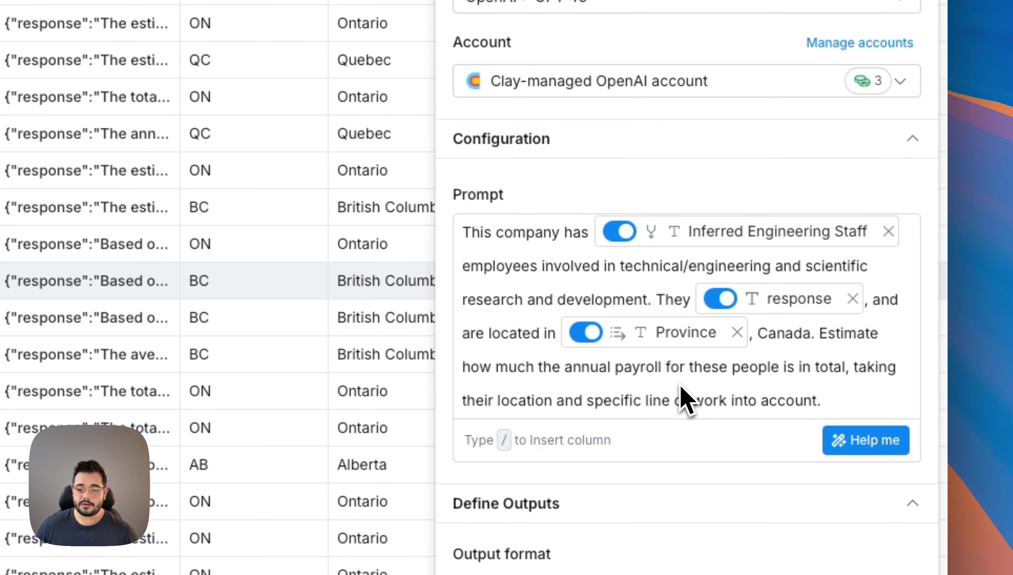
pyautogui.scroll(-1, 664, 367)
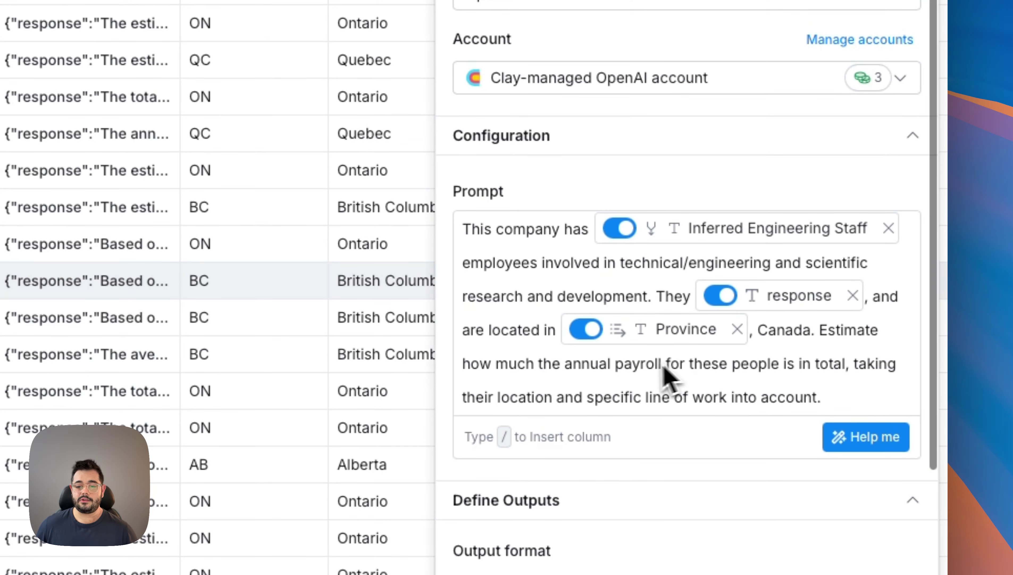
pyautogui.scroll(-1, 664, 367)
pyautogui.scroll(-3, 637, 362)
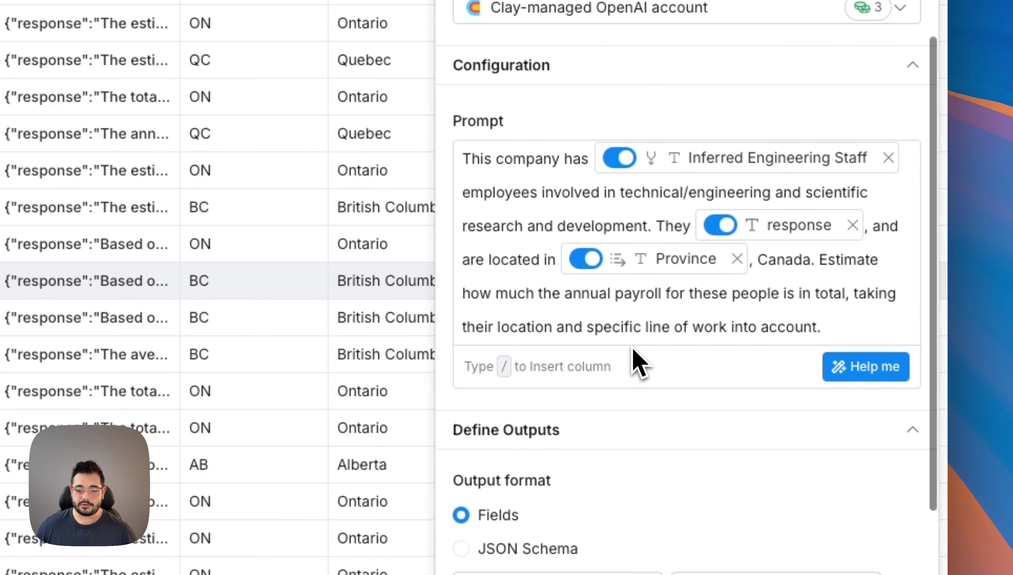
# - Check the Total_Payroll__CAD_ and response output fields of Estimated Payroll, and close the column's settings
pyautogui.scroll(-5, 637, 364)
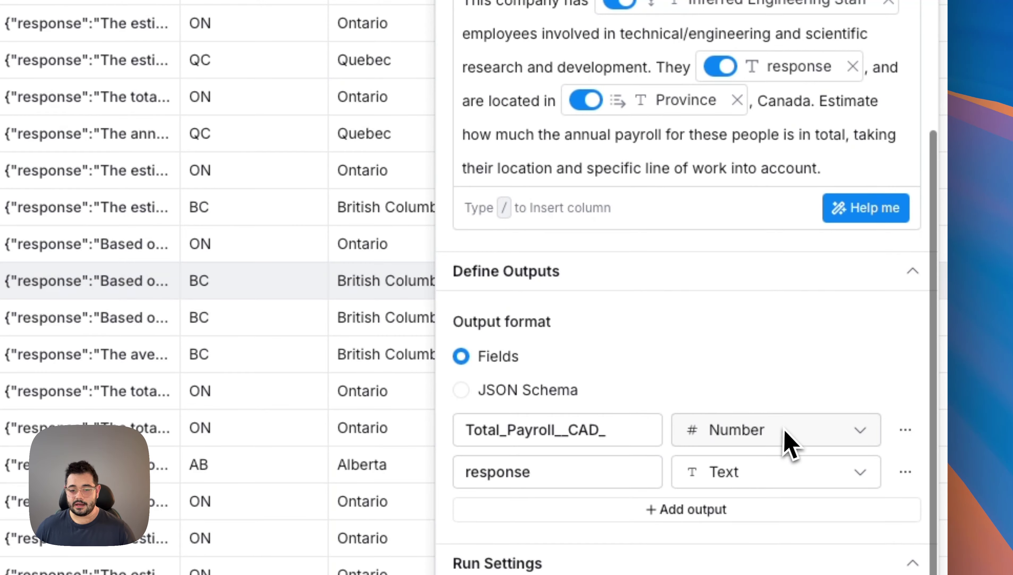
pyautogui.scroll(-2, 790, 443)
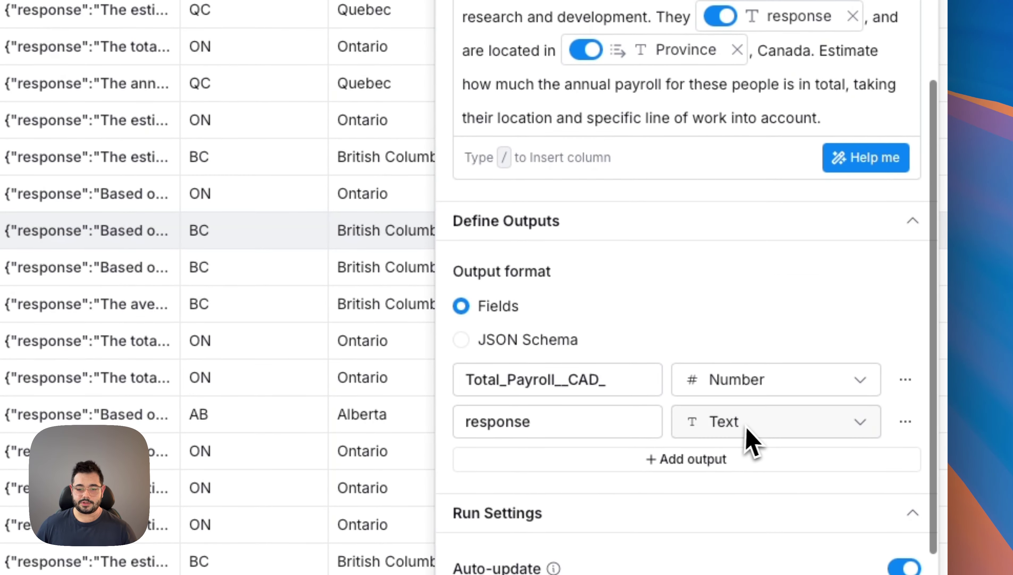
pyautogui.scroll(8, 871, 50)
pyautogui.click(903, 87)
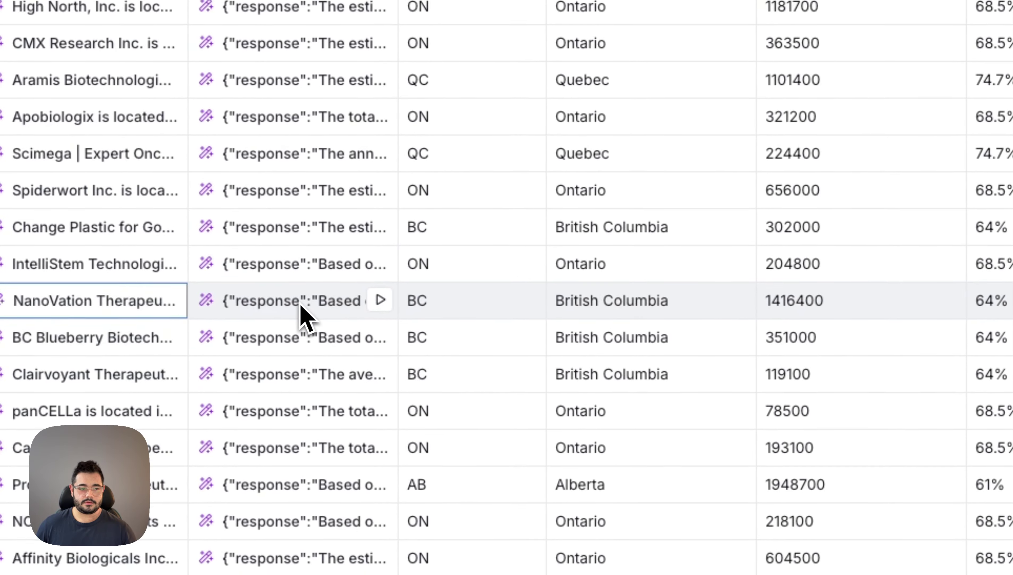
# - View and close the Estimated Payroll details for NanoVation Therapeutics, and examine the 80% of Payroll, Refund Rate and SRED Refund columns
pyautogui.click(272, 372)
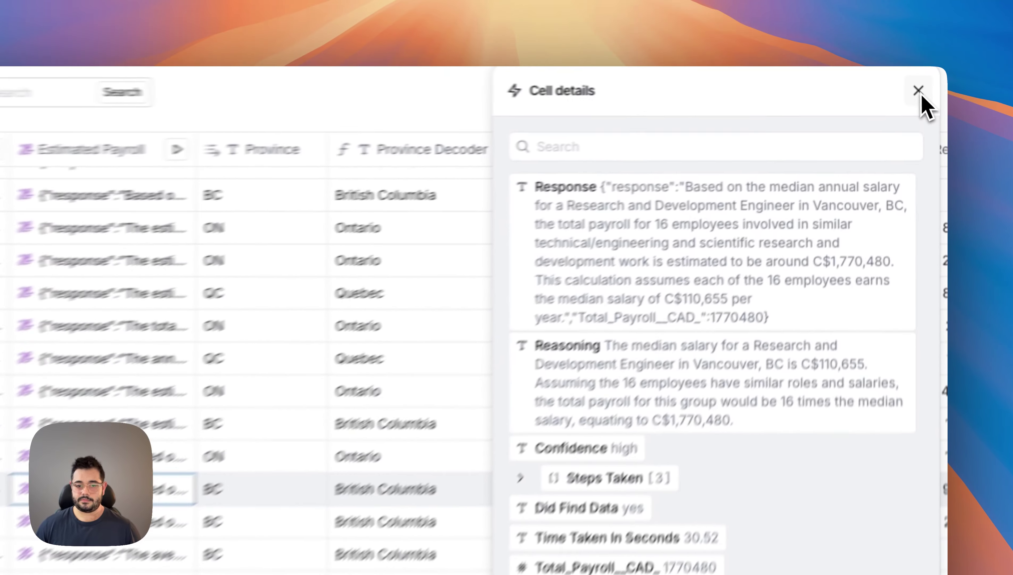
pyautogui.click(932, 80)
pyautogui.hscroll(5, 488, 467)
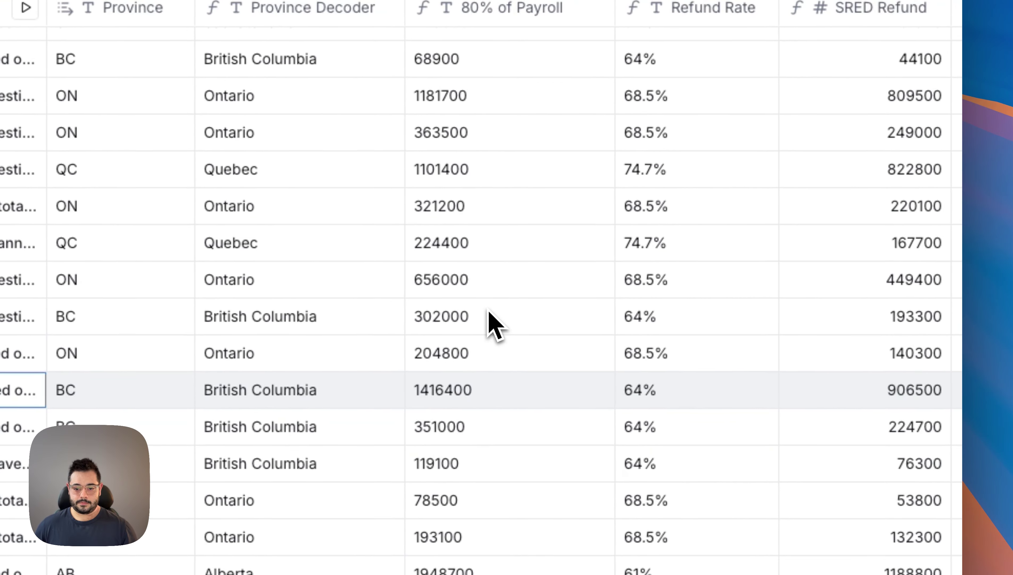
pyautogui.hscroll(3, 497, 310)
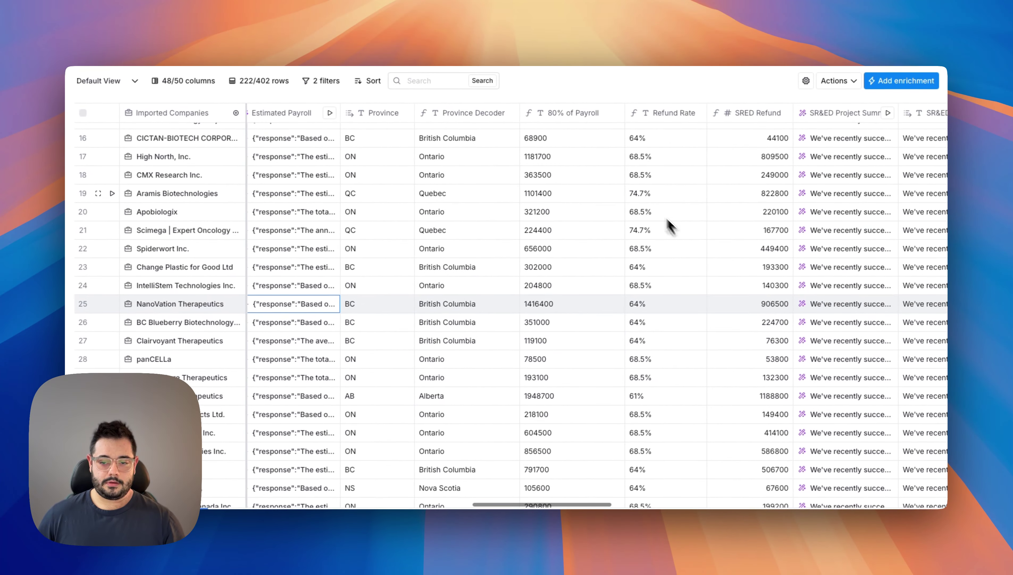
# - Open the SR&ED Project Summaries column's settings for editing and examine its use case, model and account
pyautogui.hscroll(2, 368, 177)
pyautogui.hscroll(2, 645, 200)
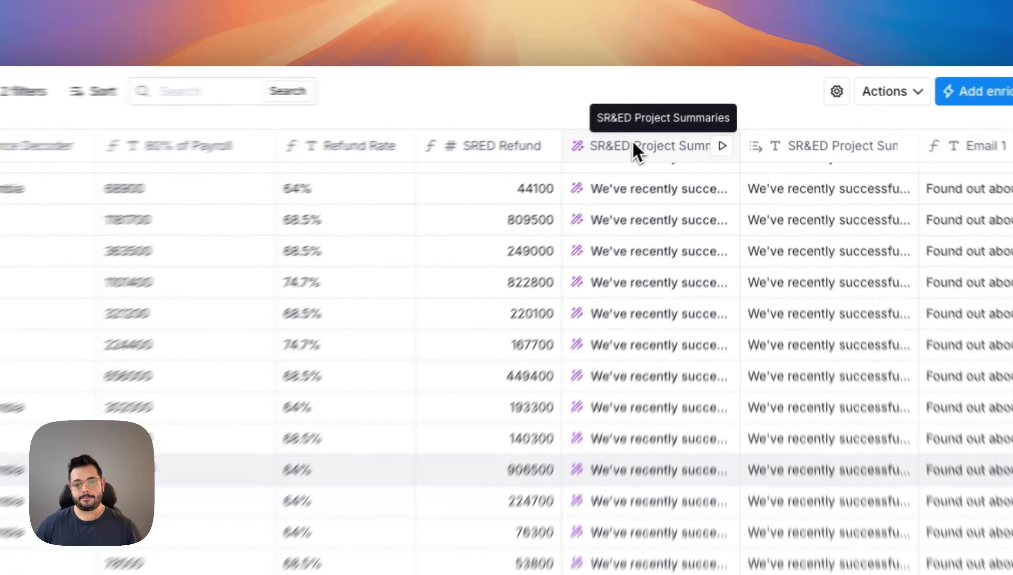
pyautogui.click(636, 150)
pyautogui.hscroll(5, 543, 244)
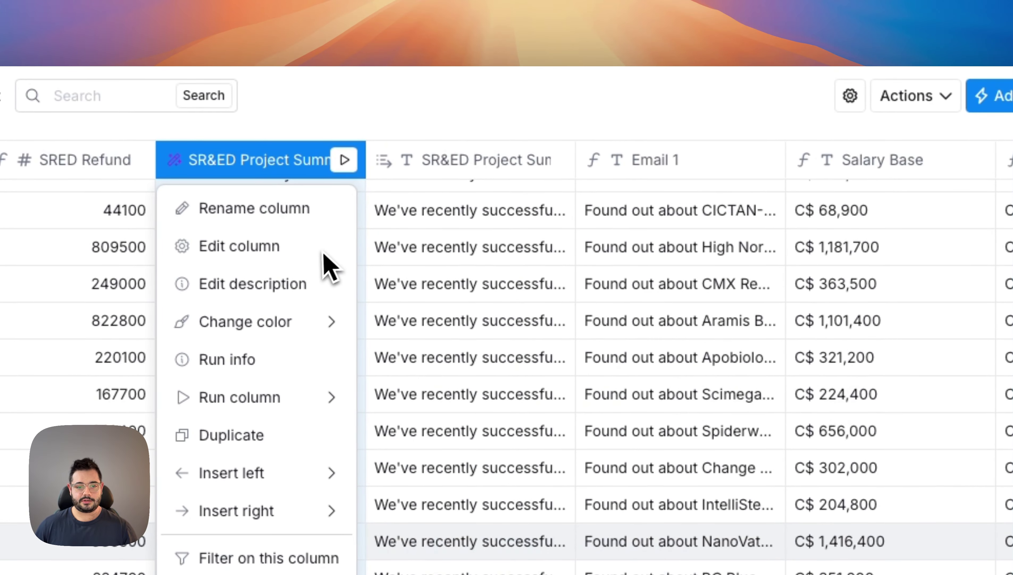
pyautogui.click(310, 246)
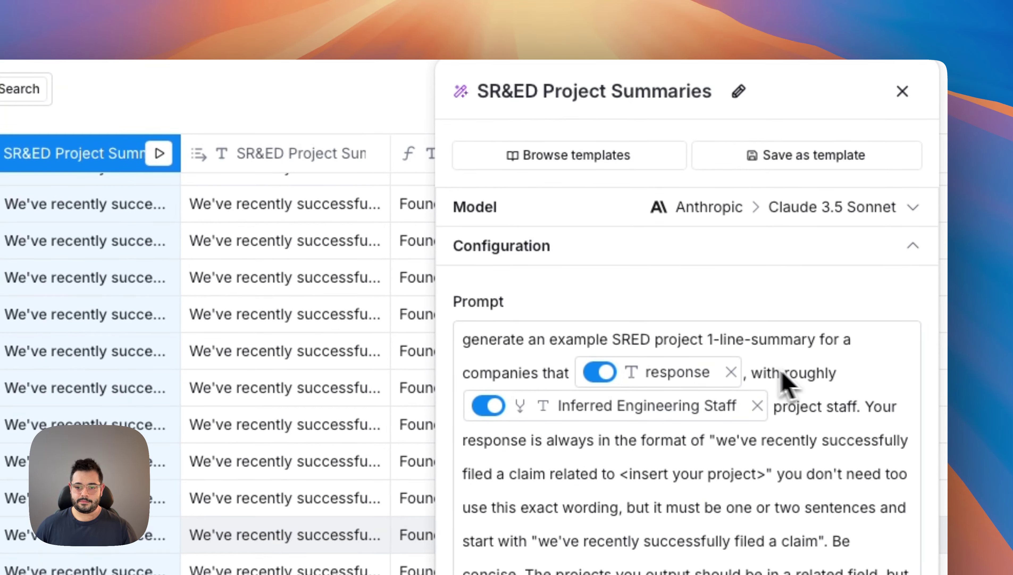
pyautogui.click(880, 214)
pyautogui.scroll(-3, 821, 261)
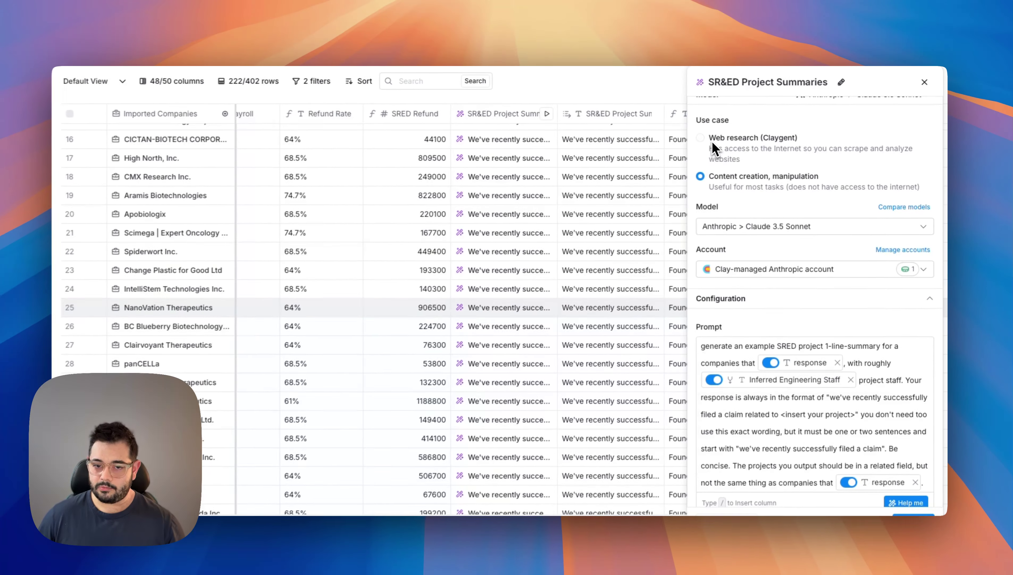
pyautogui.scroll(-2, 747, 161)
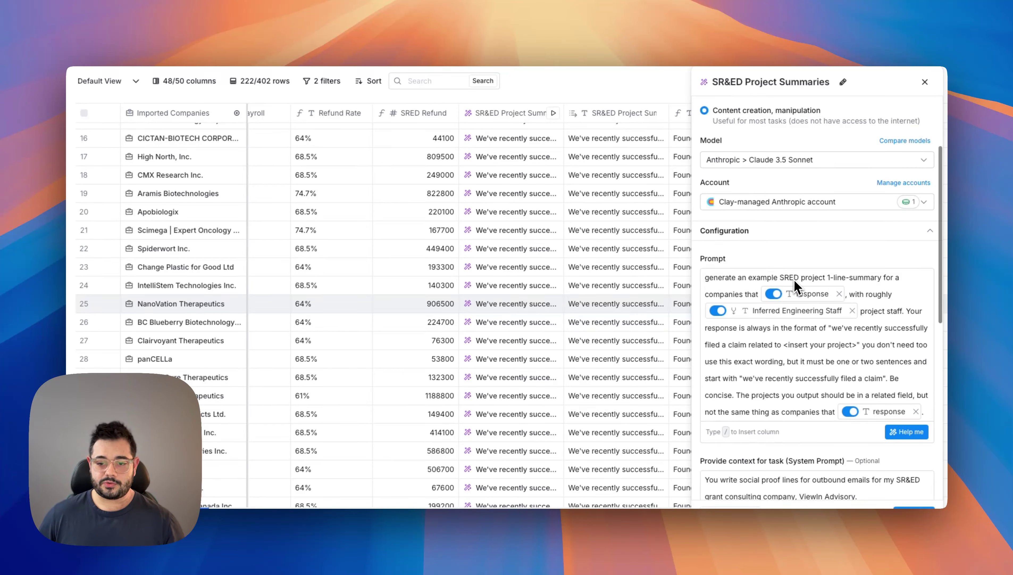
# - Examine the SR&ED Project Summaries prompt and its inserted response and Inferred Engineering Staff columns
pyautogui.moveTo(833, 292)
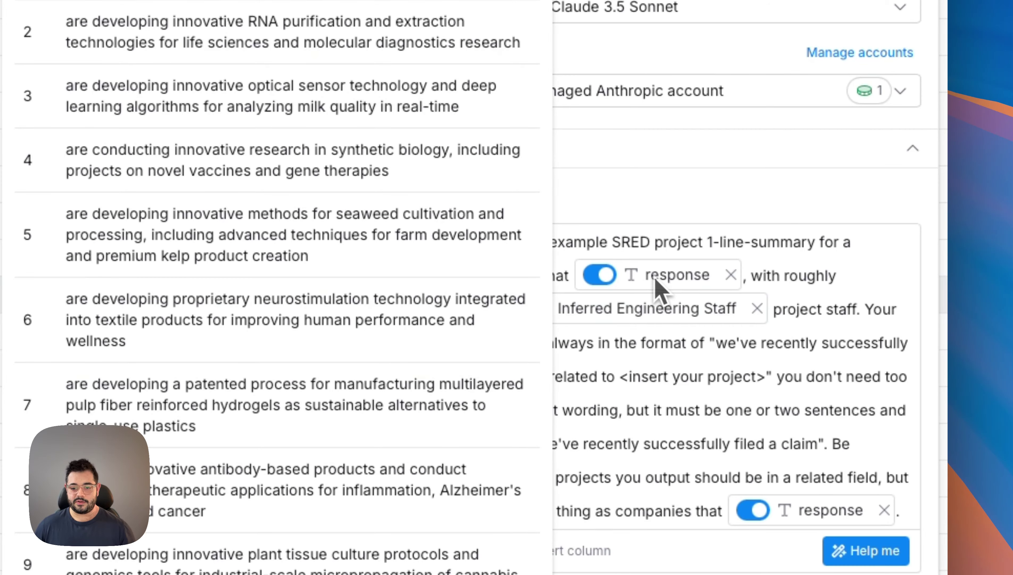
pyautogui.moveTo(674, 323)
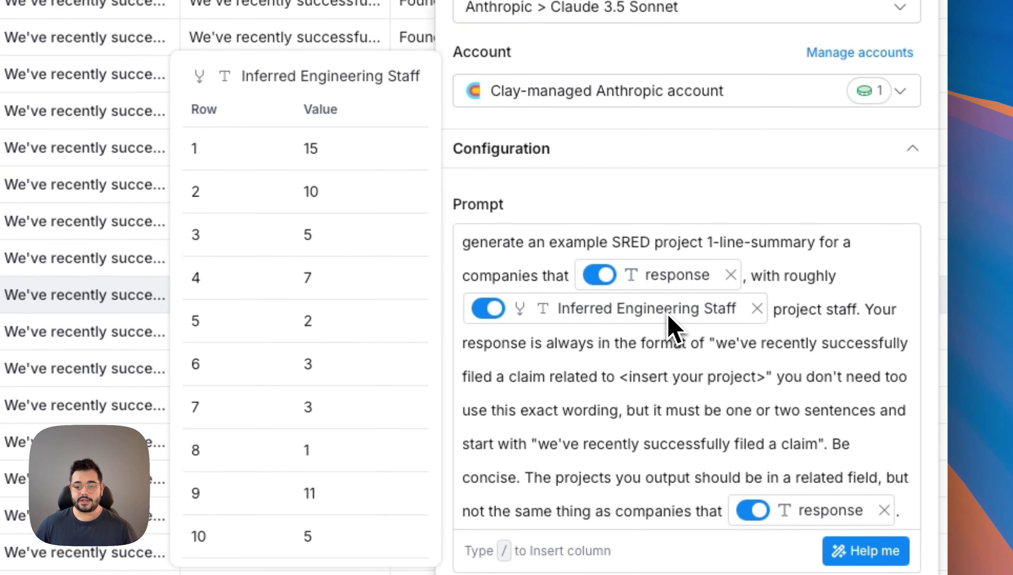
pyautogui.scroll(-2, 859, 317)
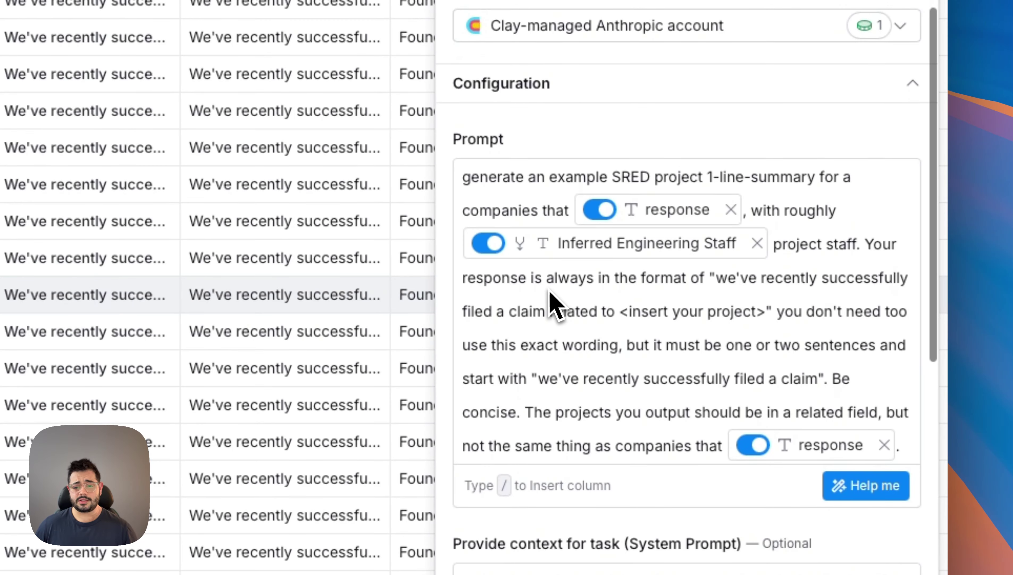
pyautogui.scroll(-2, 555, 305)
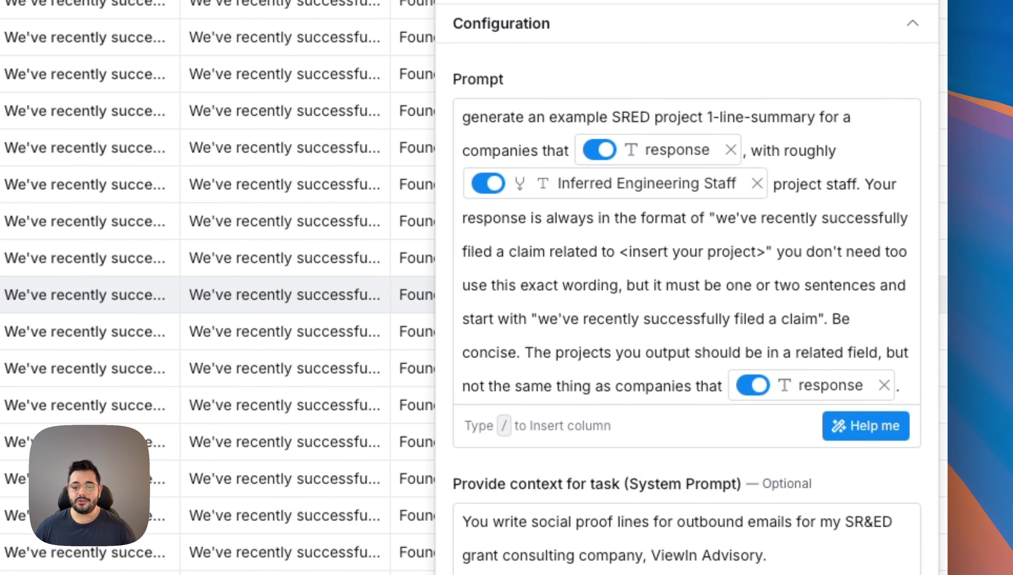
pyautogui.scroll(-1, 502, 310)
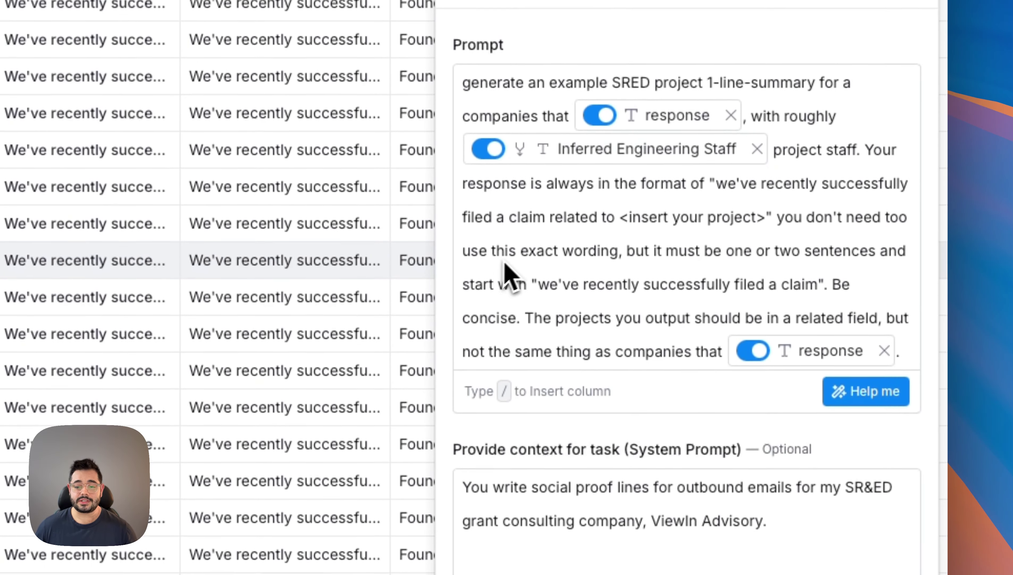
pyautogui.scroll(-2, 509, 274)
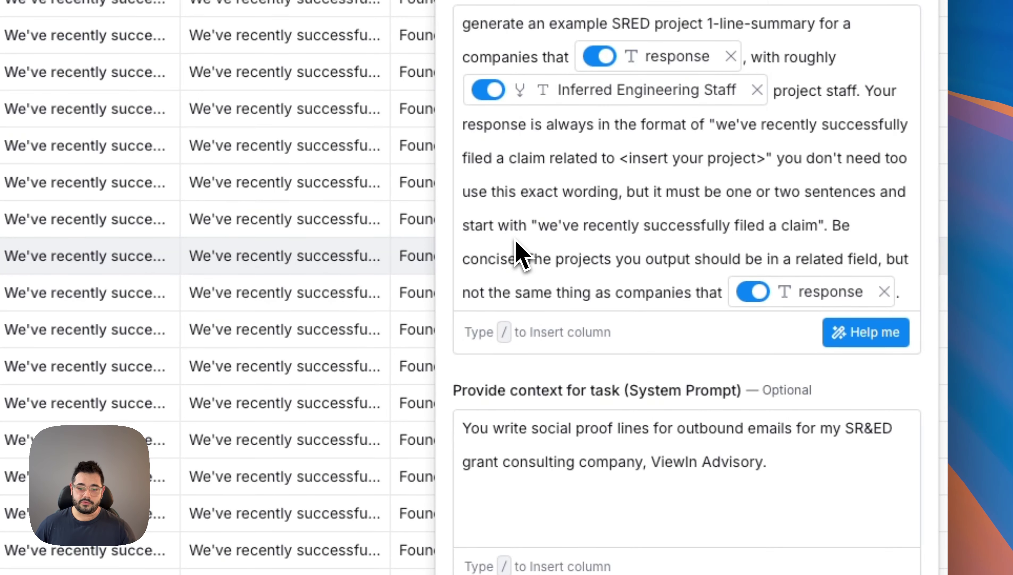
pyautogui.scroll(-2, 525, 254)
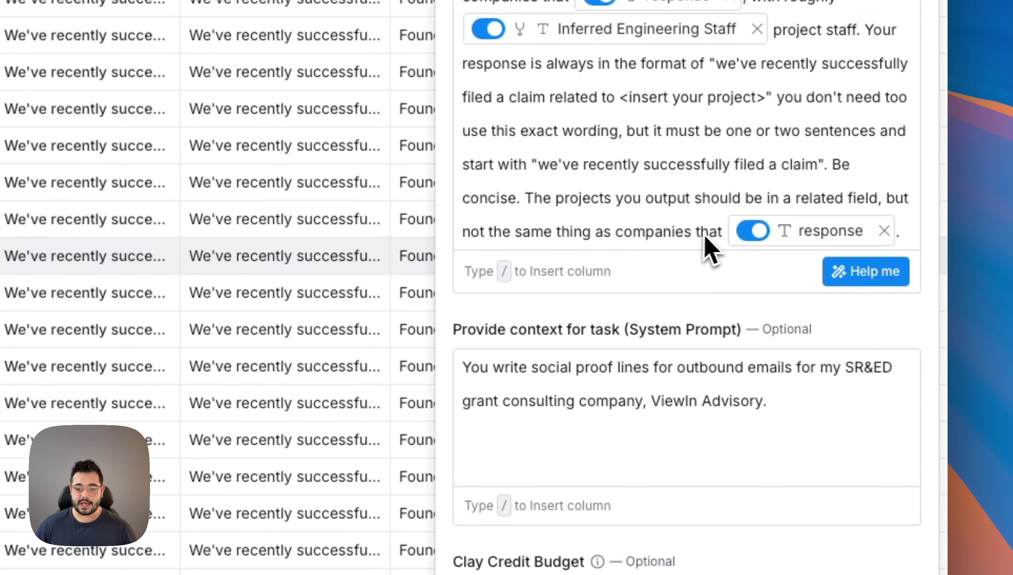
# - Check the system prompt and Clay credit budget of SR&ED Project Summaries, and close the column's settings
pyautogui.scroll(-3, 816, 169)
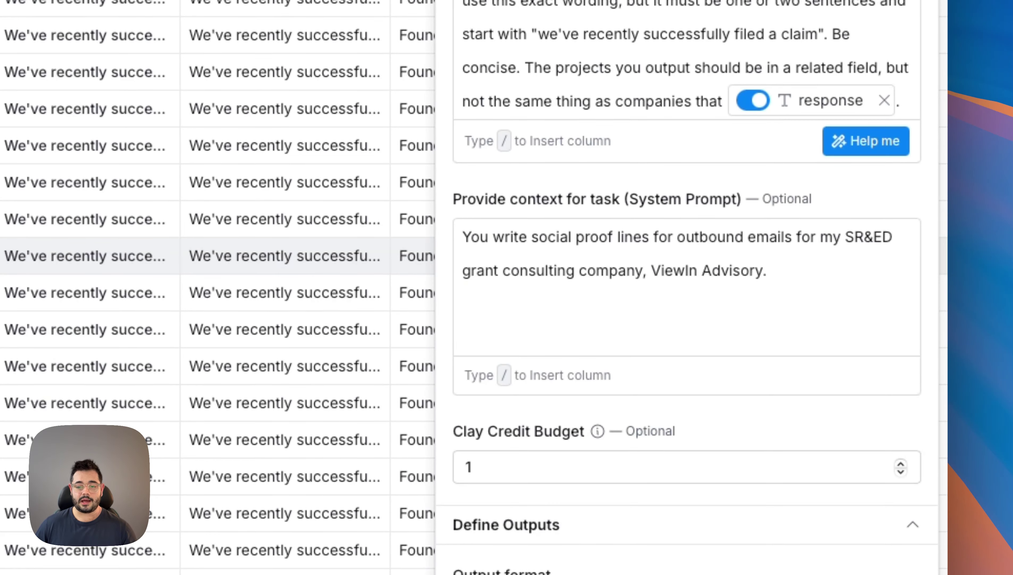
pyautogui.scroll(-5, 774, 276)
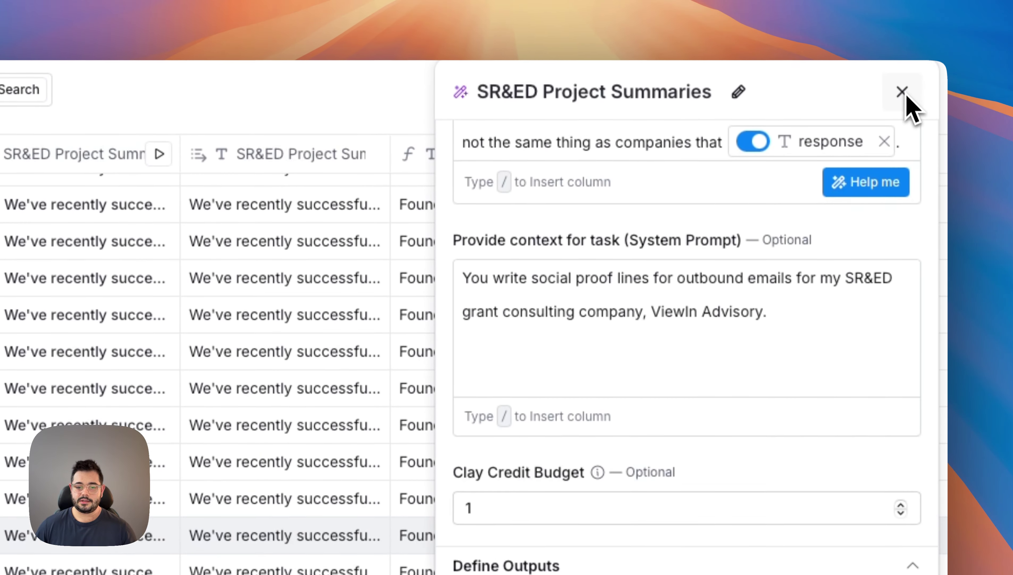
pyautogui.click(905, 102)
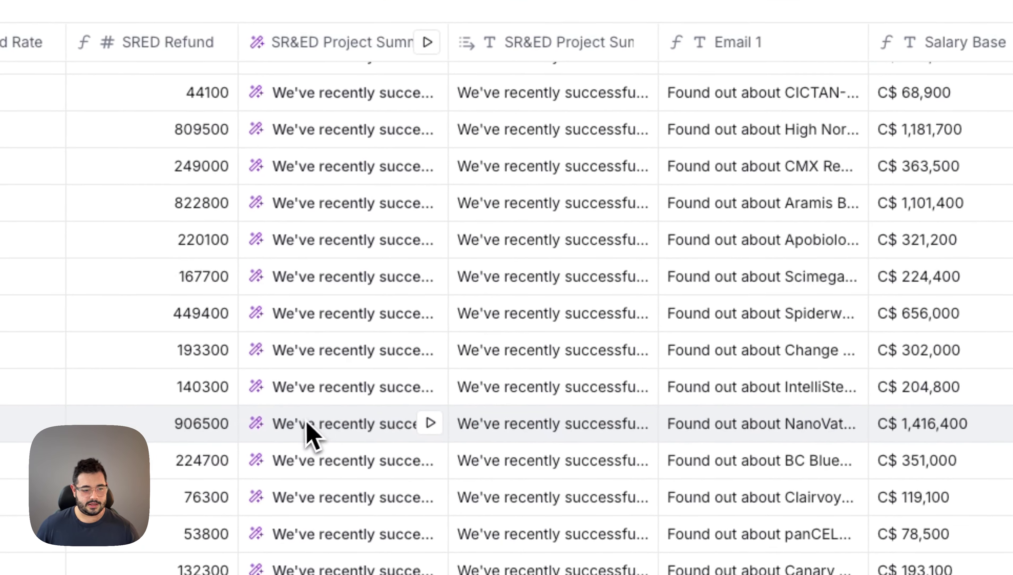
# - View and close the SR&ED Project Summaries cell details for NanoVation Therapeutics
pyautogui.click(208, 466)
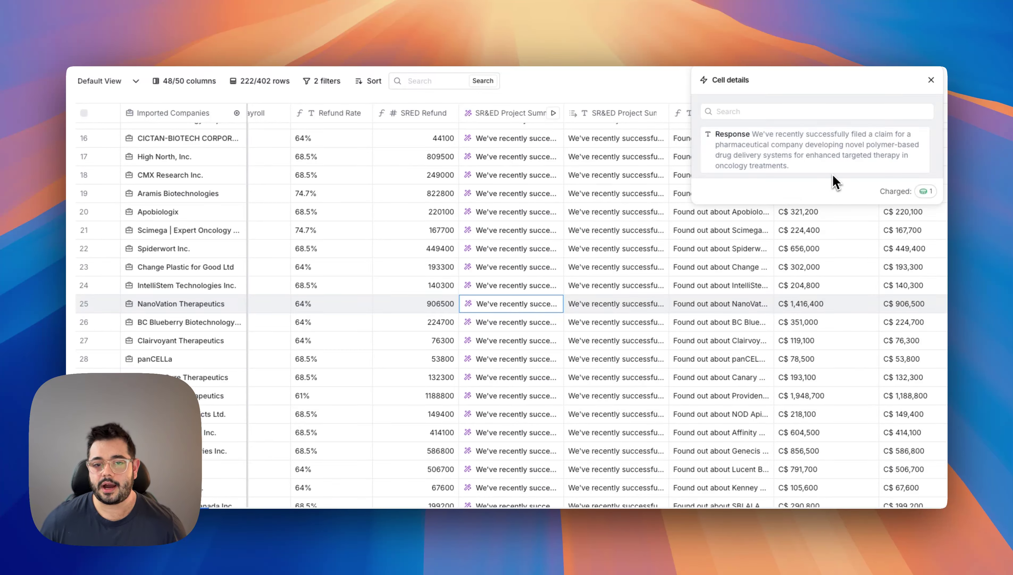
pyautogui.press('Escape')
pyautogui.hscroll(10, 703, 185)
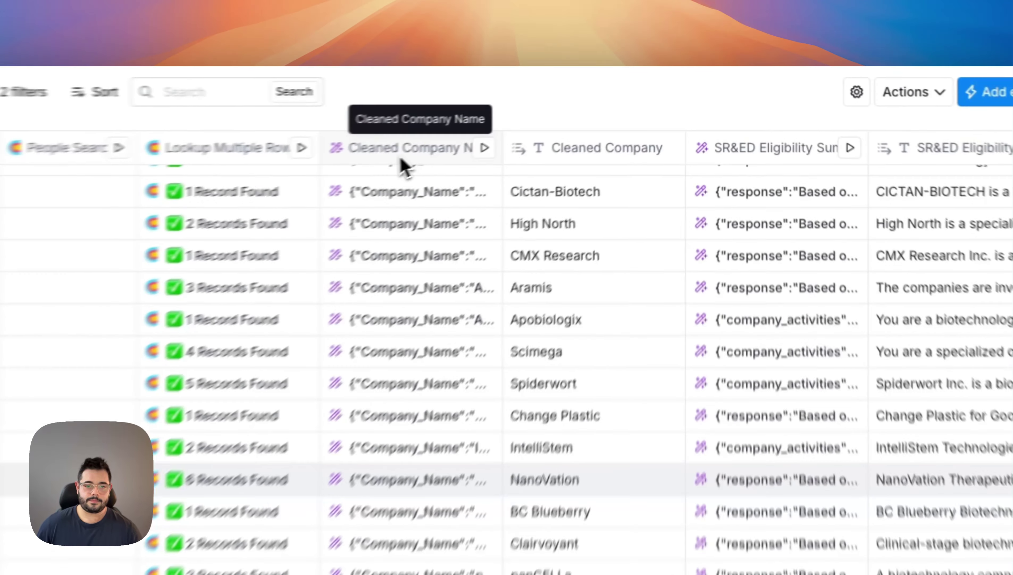
# - Open the Cleaned Company Name column's settings for editing and examine its prompt with the inserted Name column
pyautogui.click(539, 114)
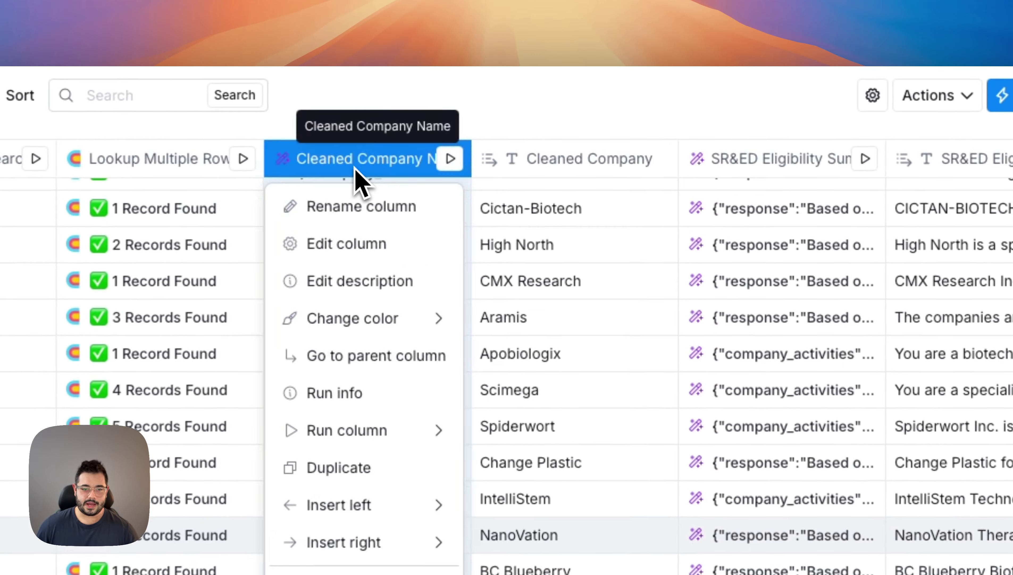
pyautogui.click(297, 261)
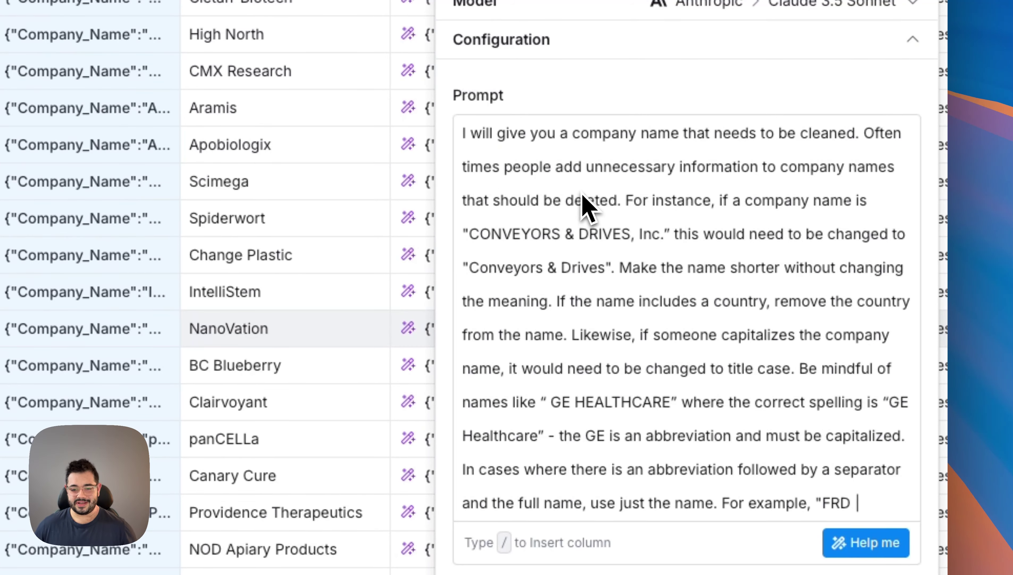
pyautogui.scroll(-10, 581, 194)
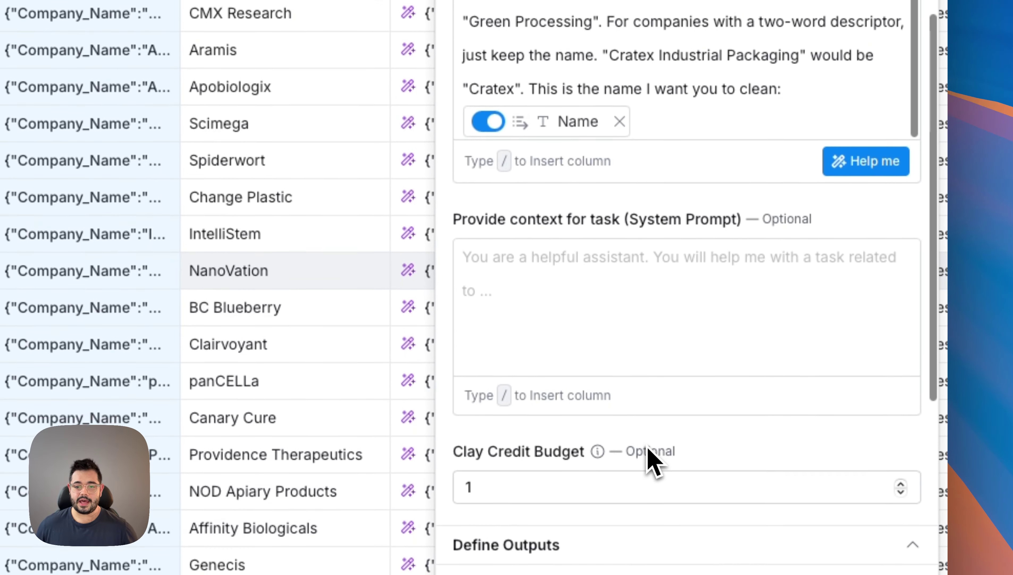
pyautogui.scroll(2, 679, 159)
pyautogui.scroll(-5, 672, 256)
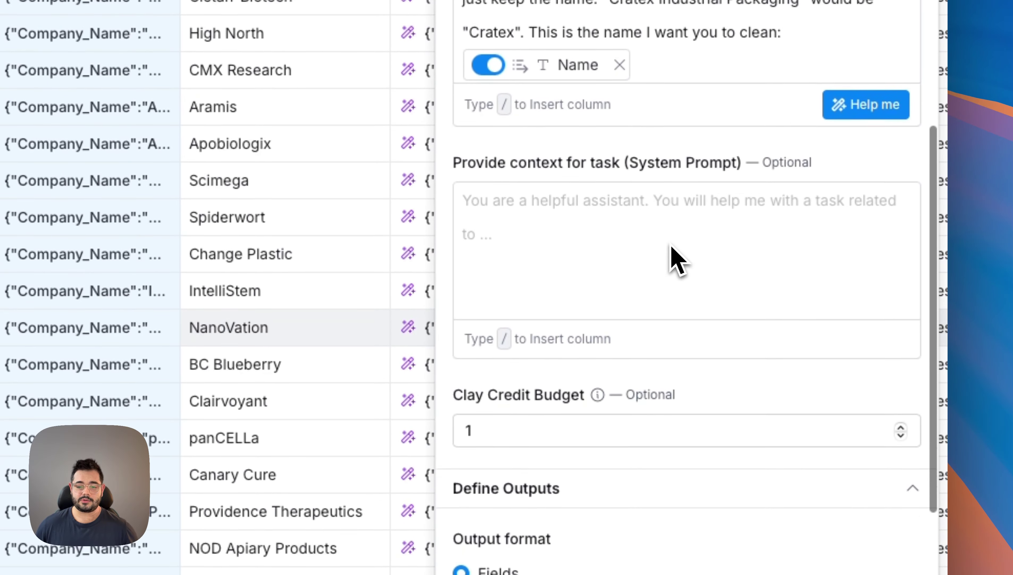
# - Check the output definition of Cleaned Company Name and close the column's settings
pyautogui.moveTo(603, 430); pyautogui.dragTo(461, 429)
pyautogui.click(603, 445)
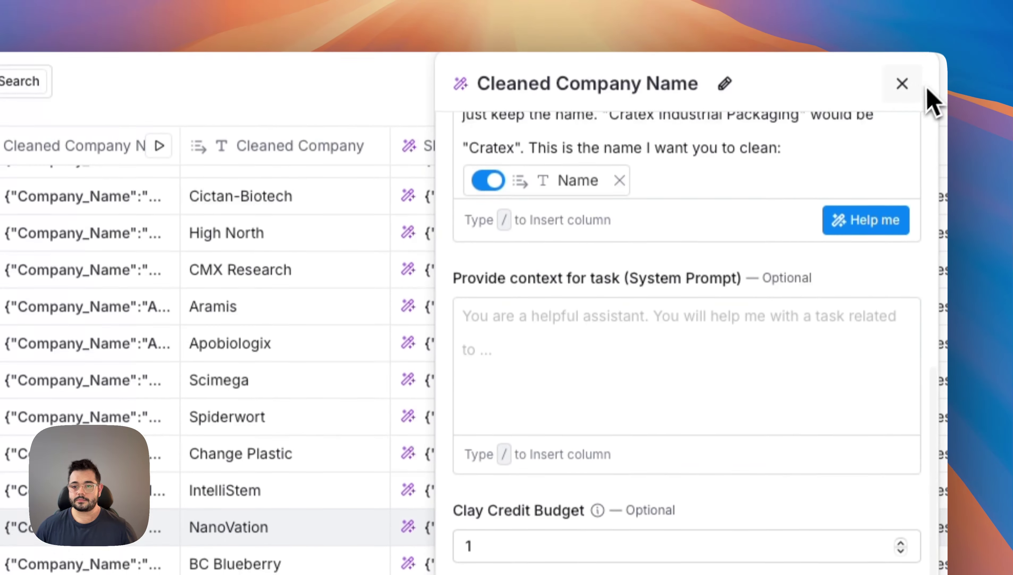
pyautogui.click(903, 84)
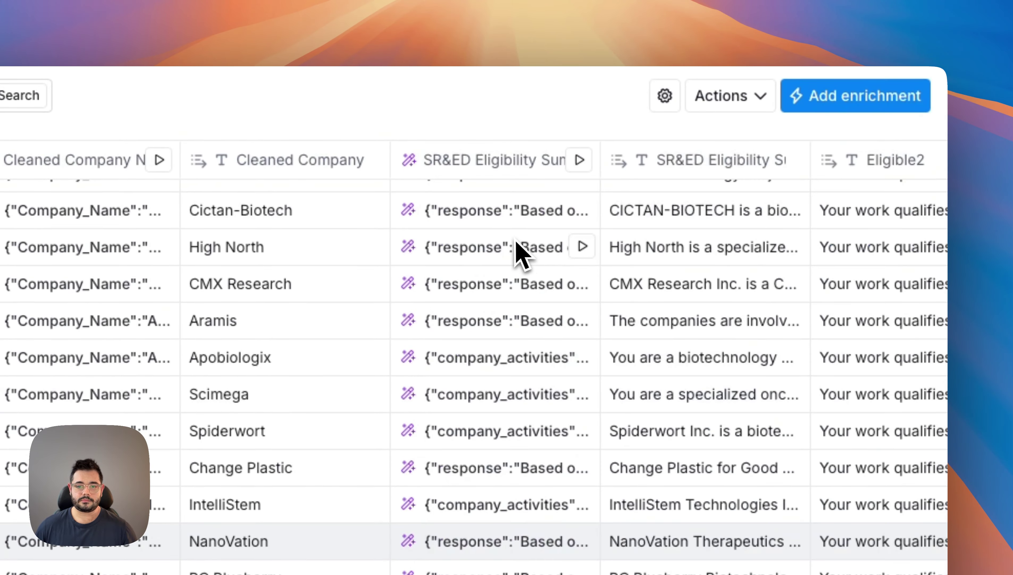
# - Examine the SR&ED Eligibility Summary, Eligible2, Eligible3, Line Count, HTTP API and Description columns
pyautogui.hscroll(5, 519, 252)
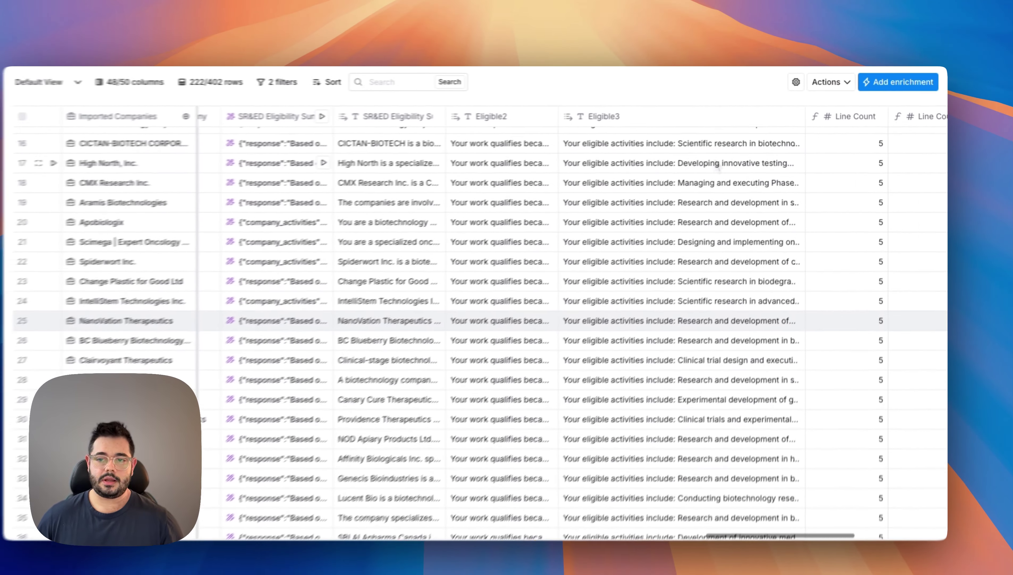
pyautogui.hscroll(8, 731, 160)
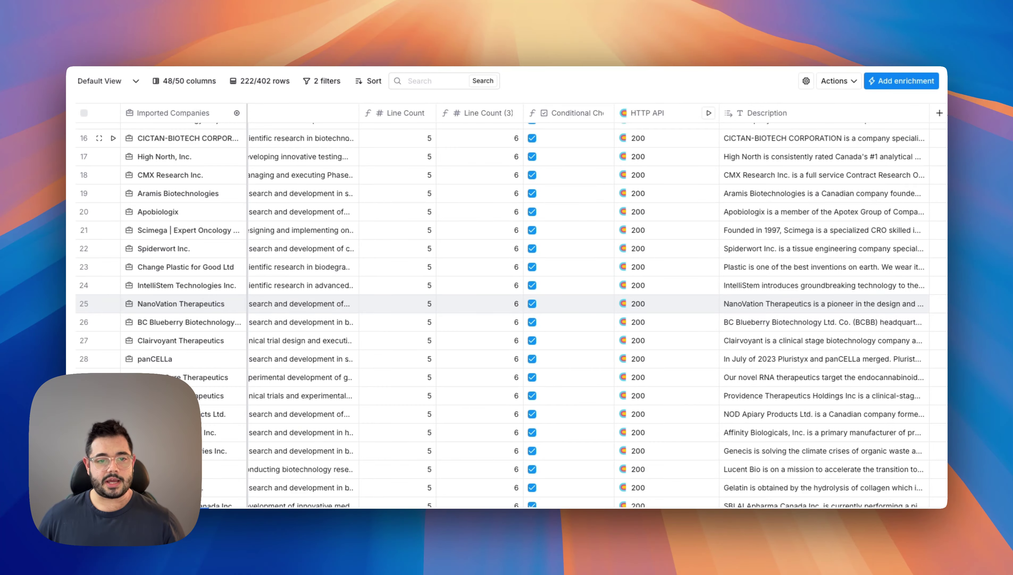
pyautogui.hscroll(-15, 555, 209)
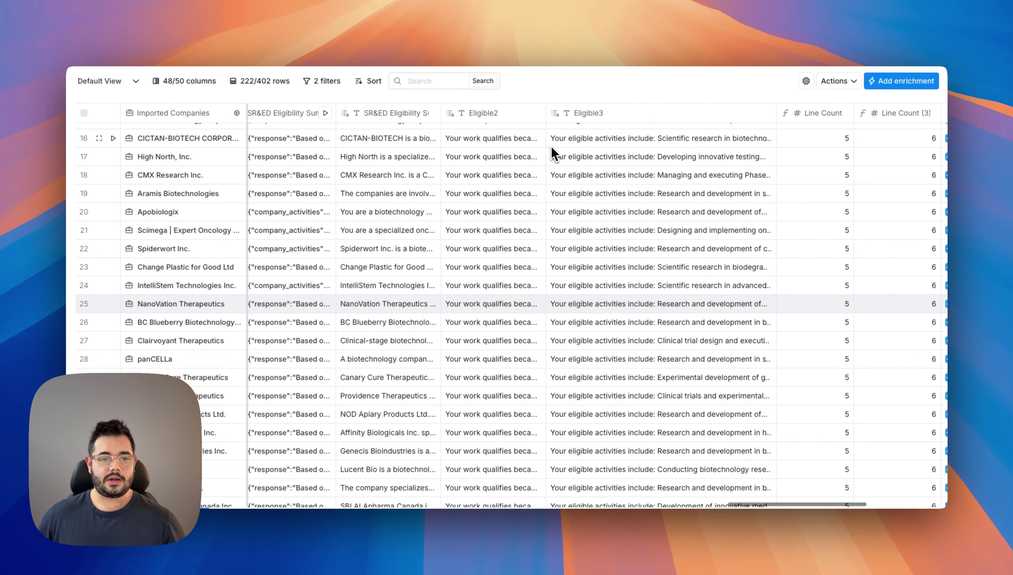
# - Review the table's columns again from Location and SR&ED Eligibility through Estimated Payroll and SRED Refund to SR&ED Eligibility Summary
pyautogui.hscroll(-20, 555, 147)
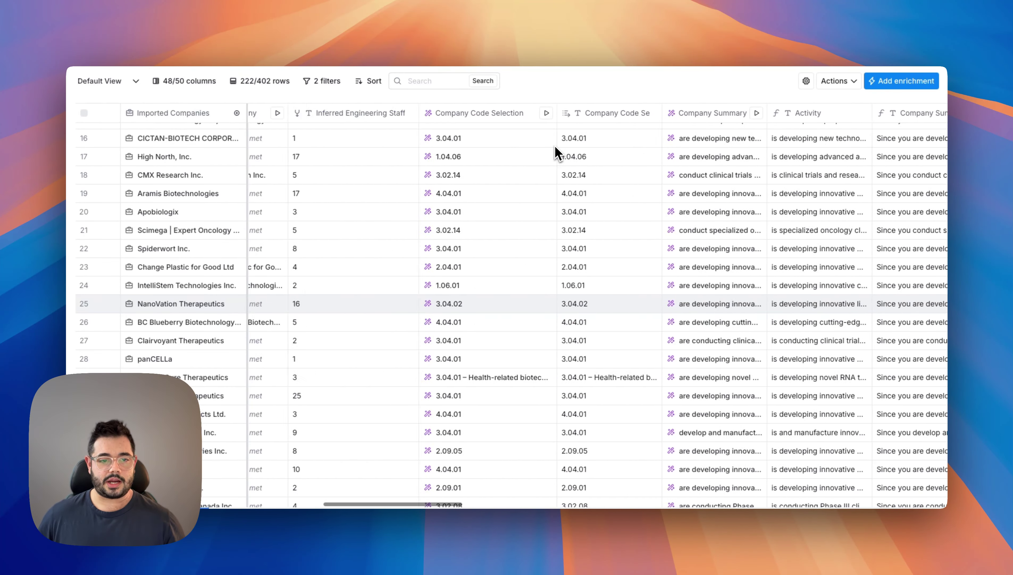
pyautogui.hscroll(-5, 571, 145)
pyautogui.hscroll(15, 571, 145)
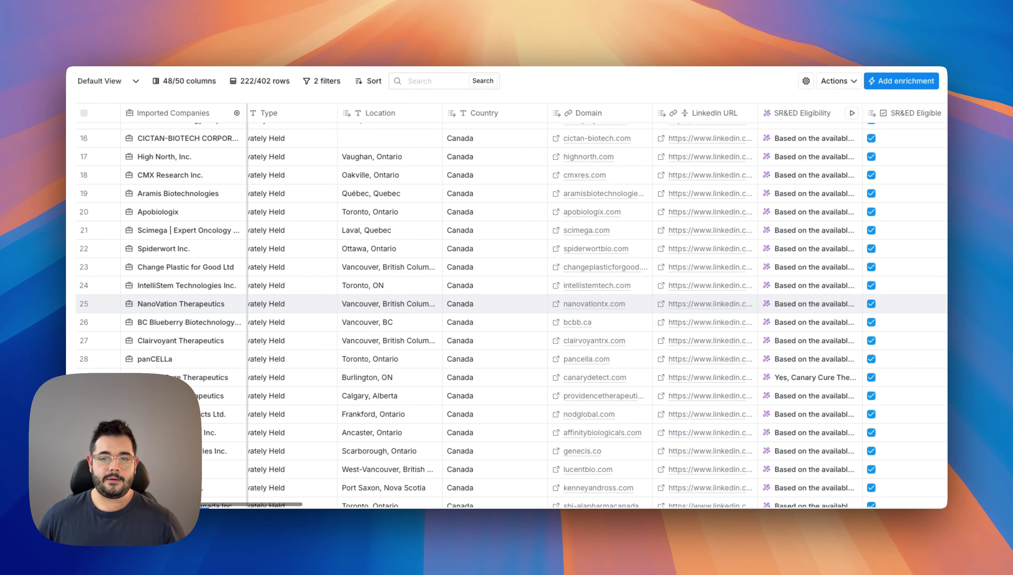
pyautogui.hscroll(15, 644, 123)
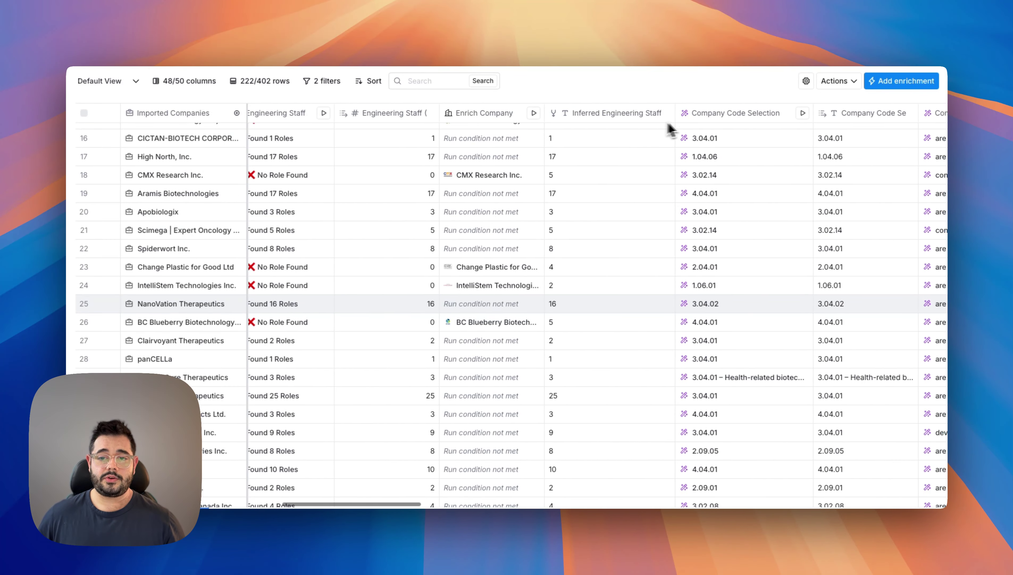
pyautogui.hscroll(12, 700, 123)
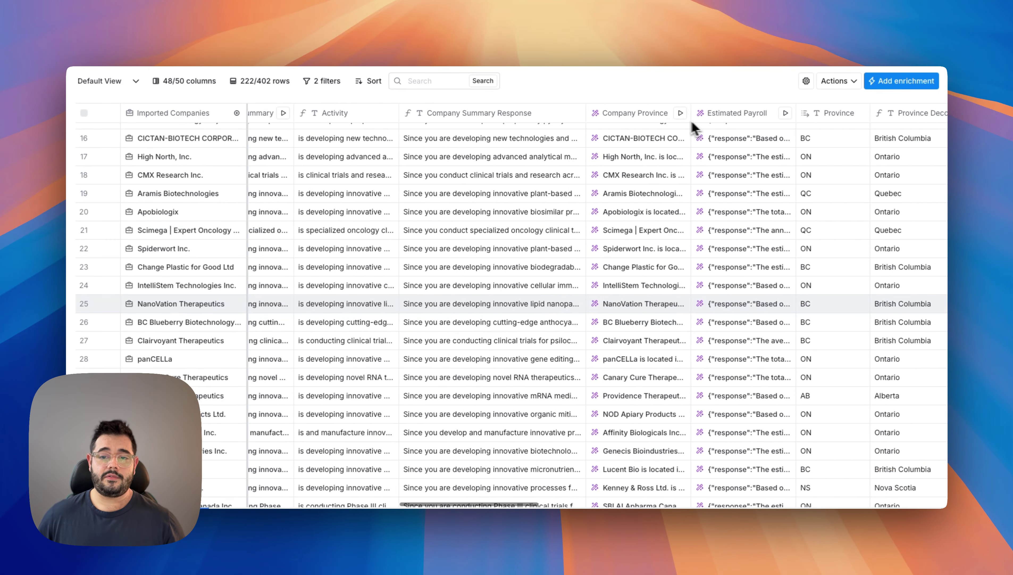
pyautogui.hscroll(15, 740, 120)
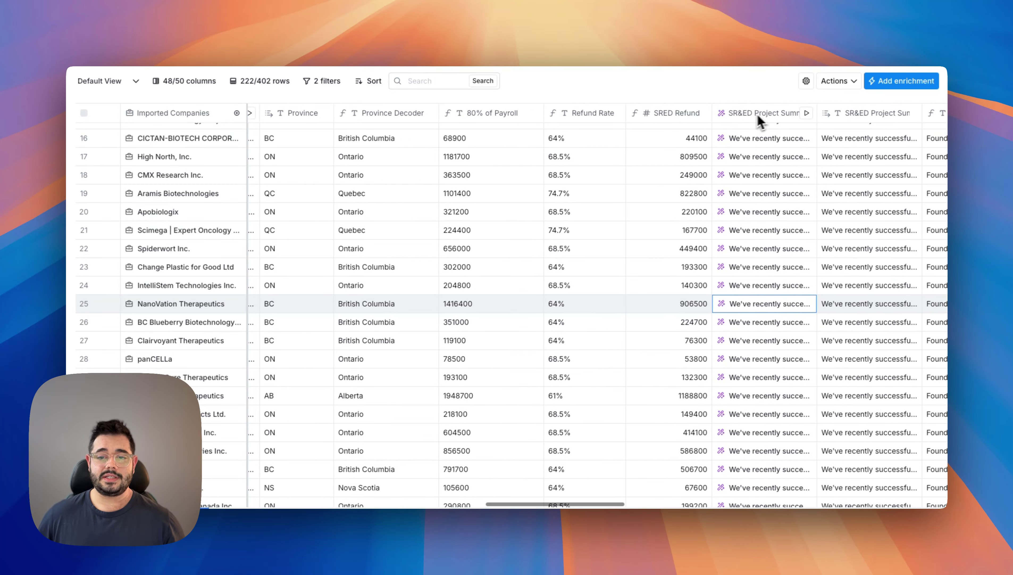
pyautogui.hscroll(15, 760, 119)
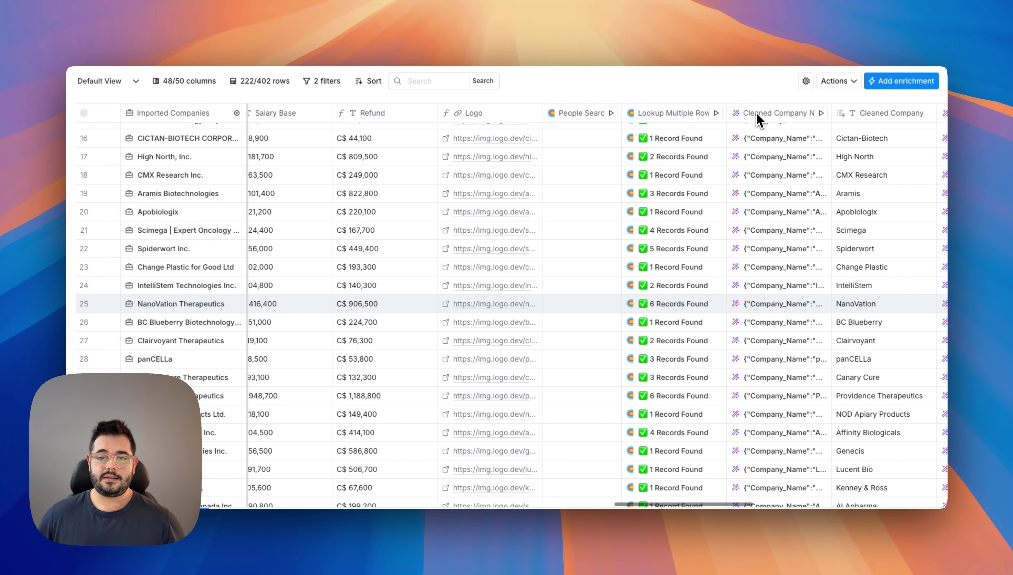
pyautogui.hscroll(5, 730, 119)
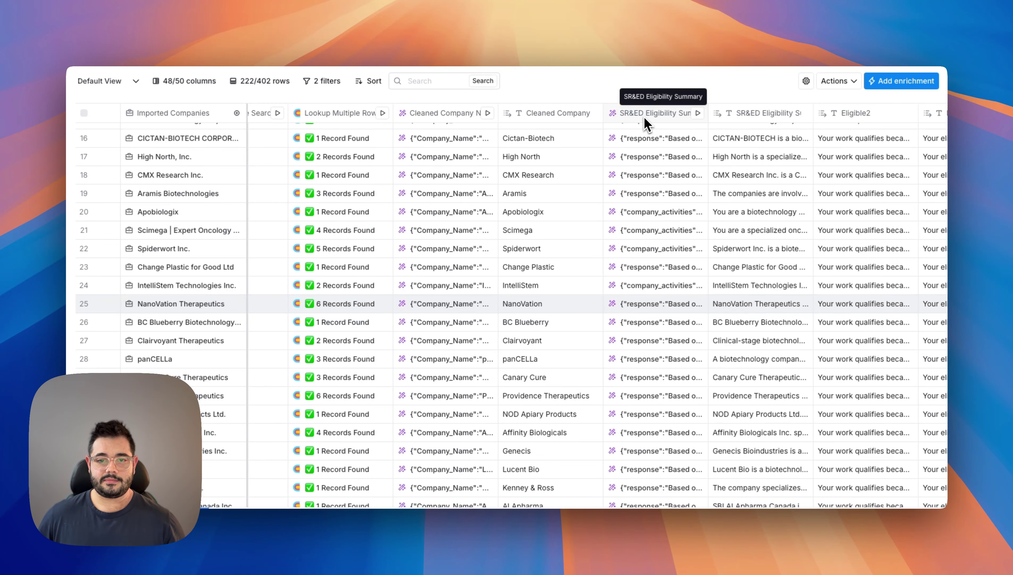
pyautogui.hscroll(6, 652, 117)
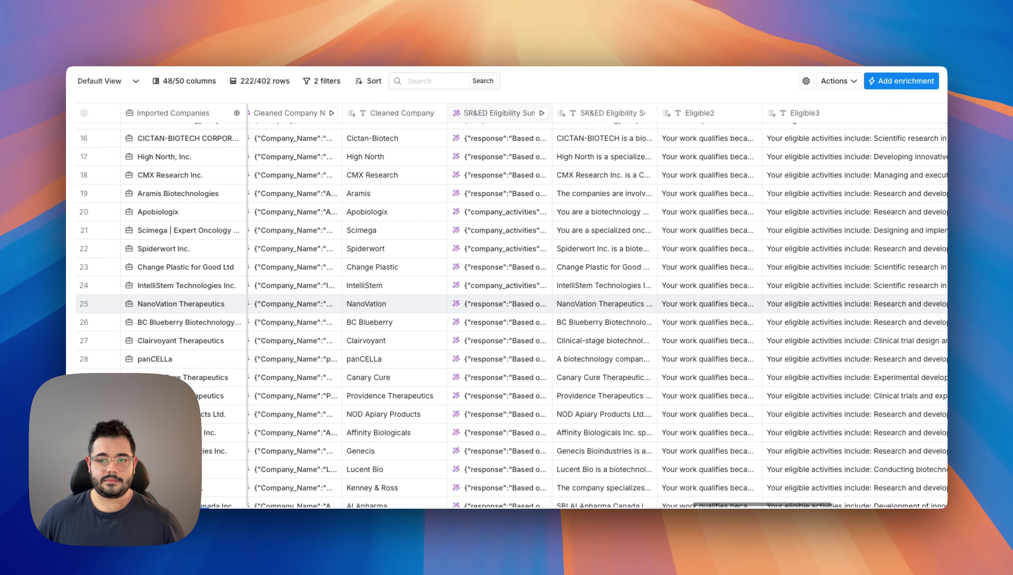